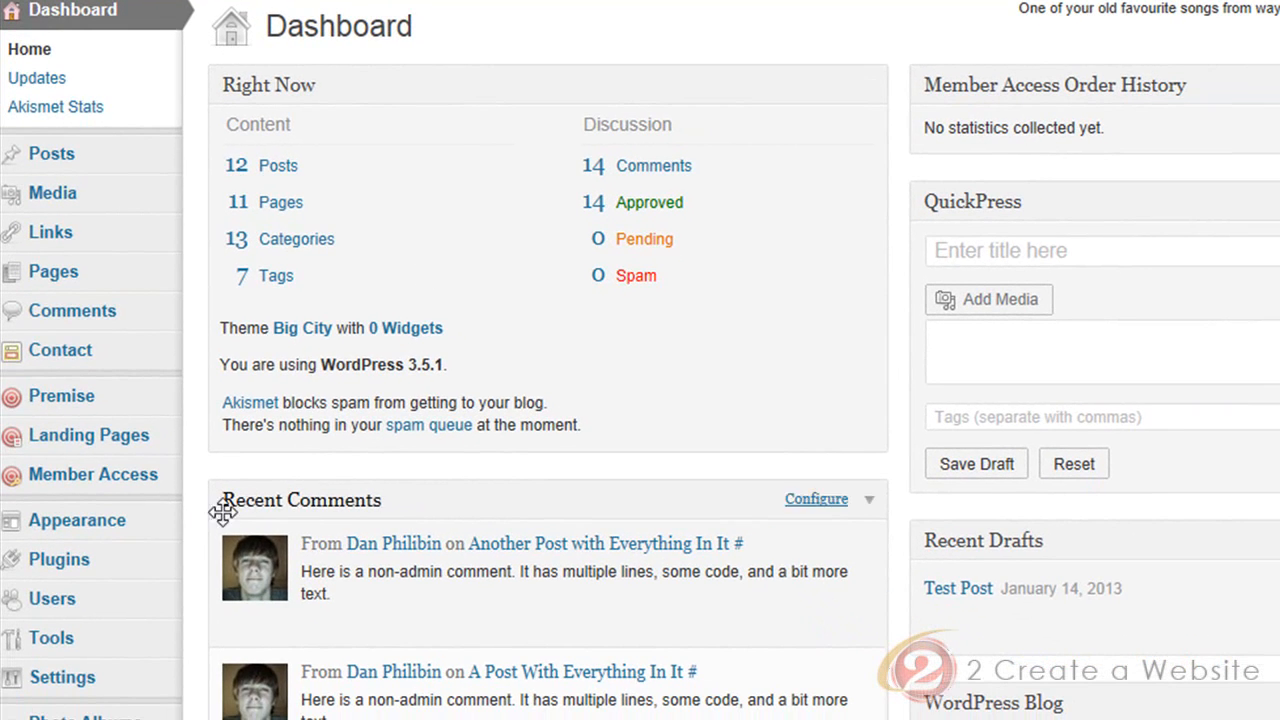
Open the Big City theme's Single Post template (single.php) in the theme editor
mouse_move(102, 536)
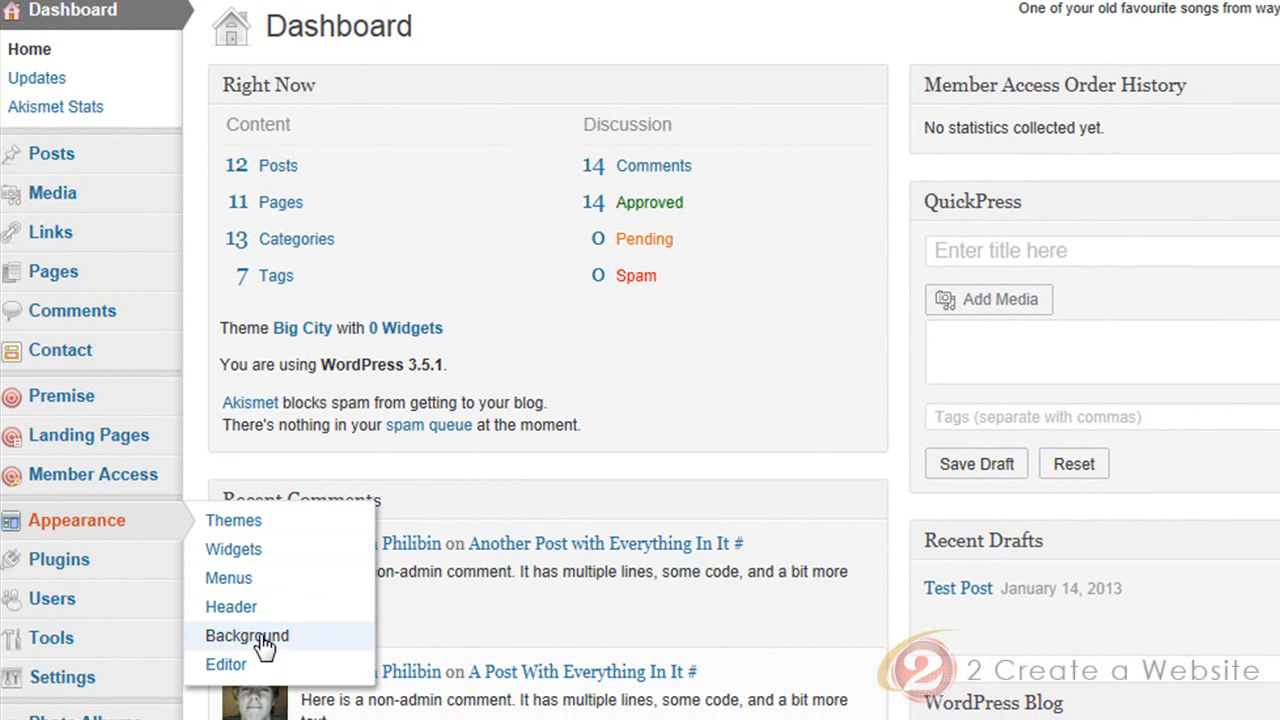
click(247, 666)
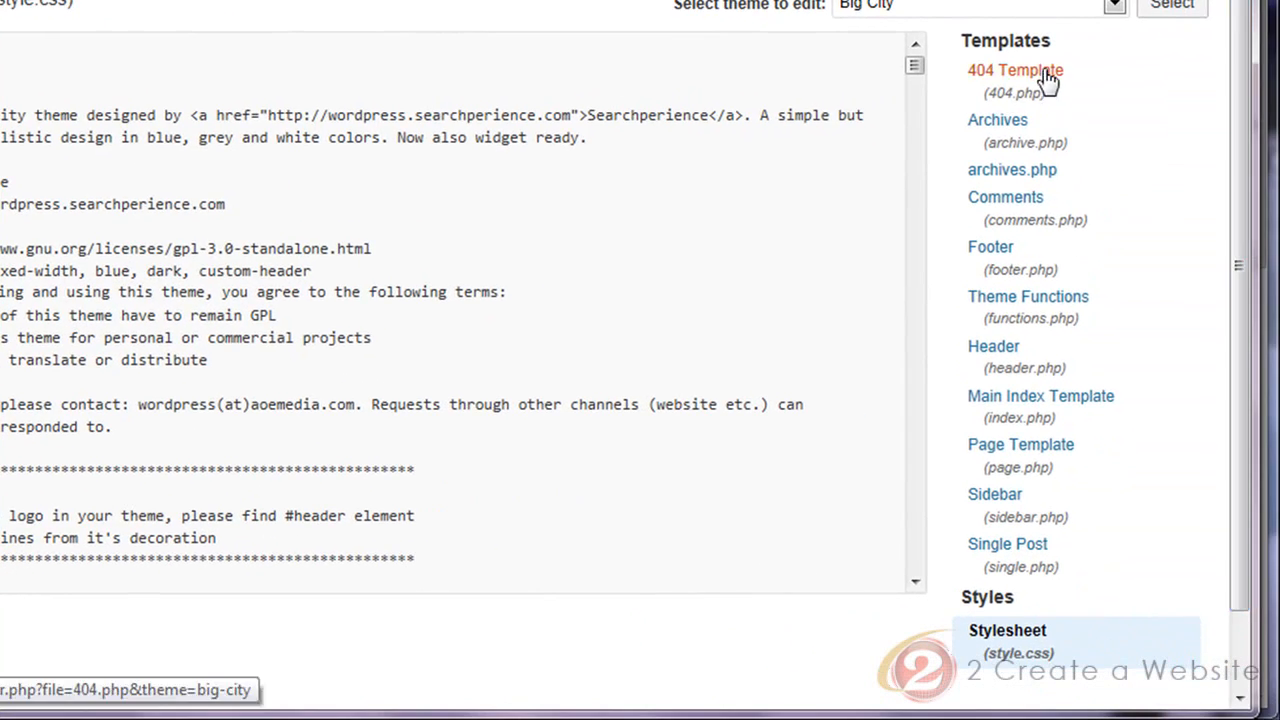
scroll(1245, 200, down, 1)
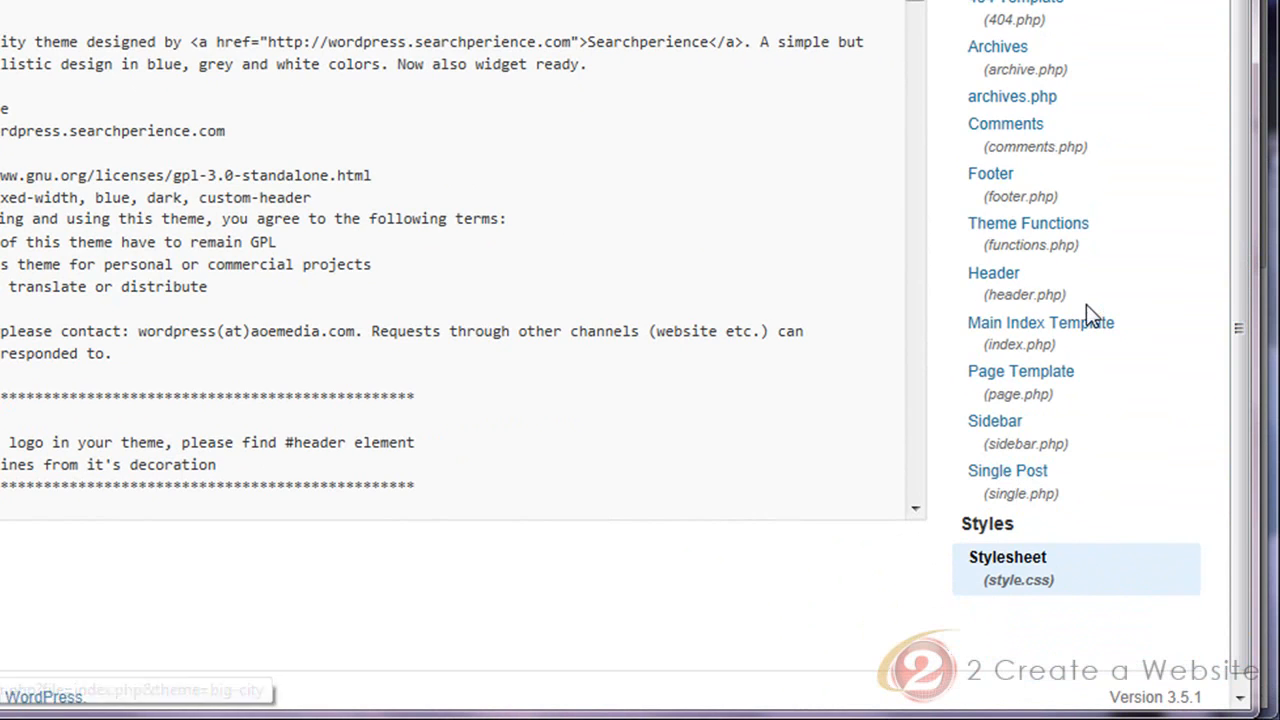
scroll(1095, 318, up, 1)
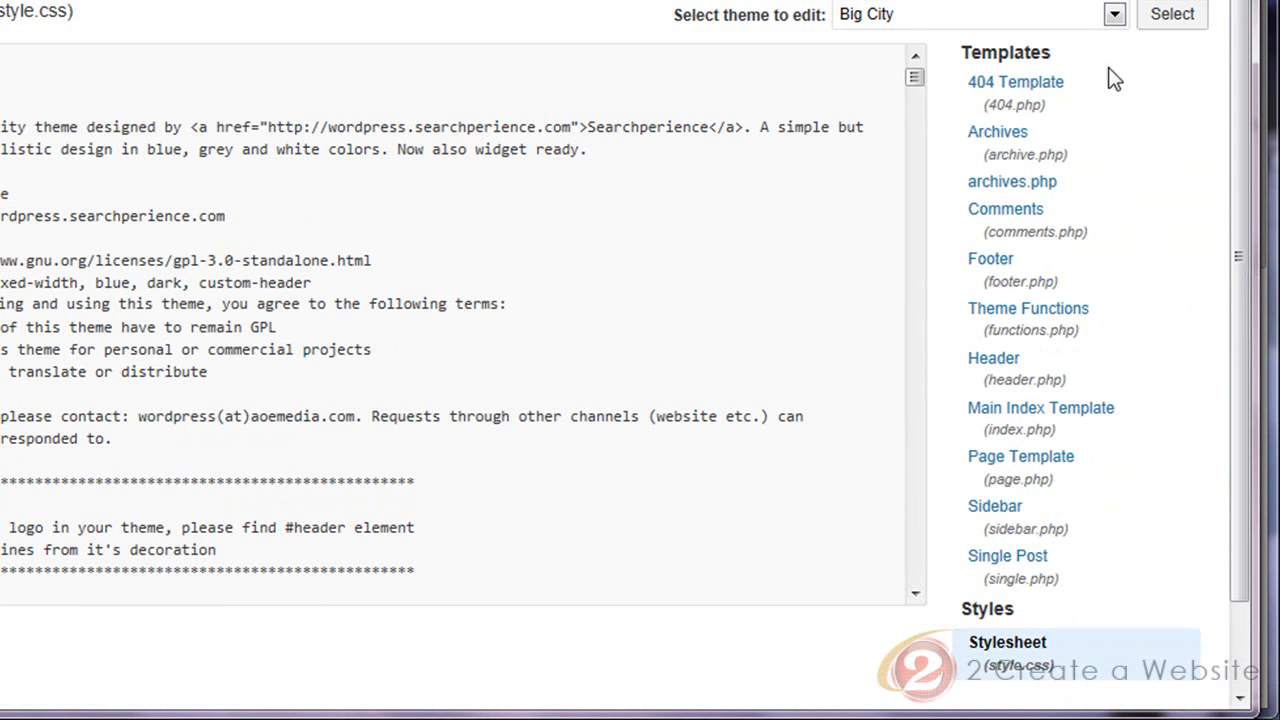
click(1115, 14)
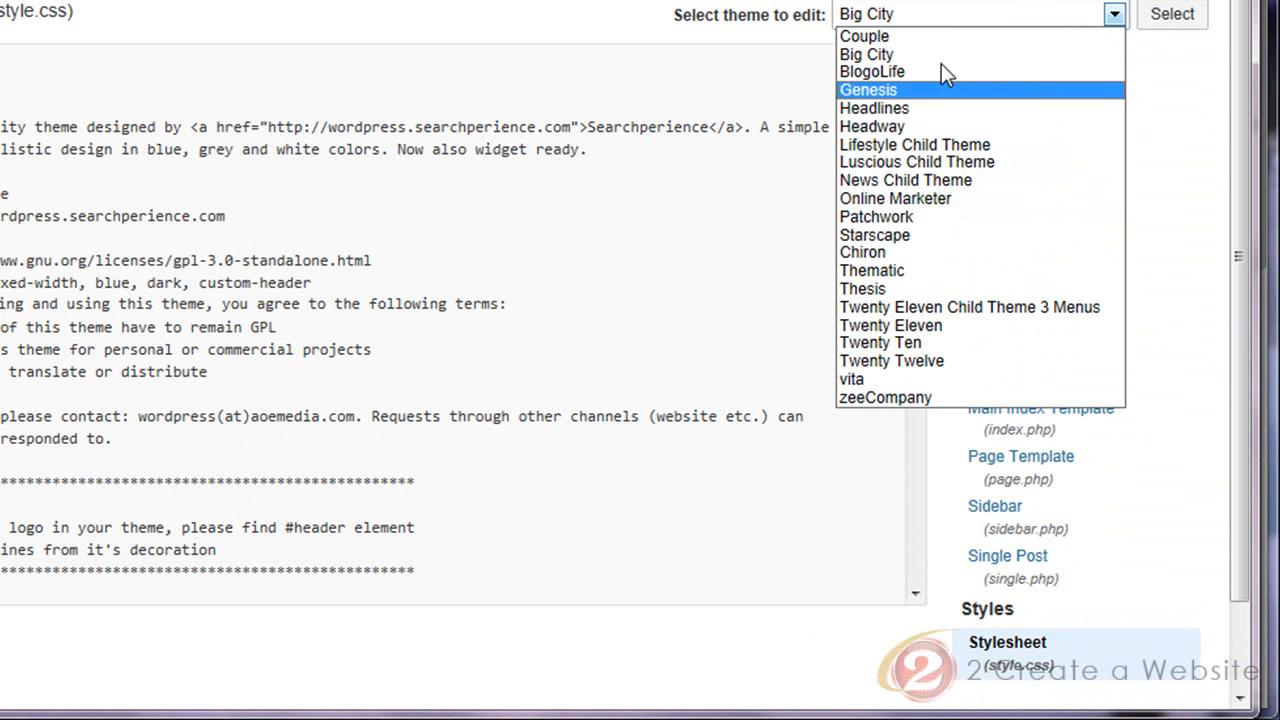
click(1166, 82)
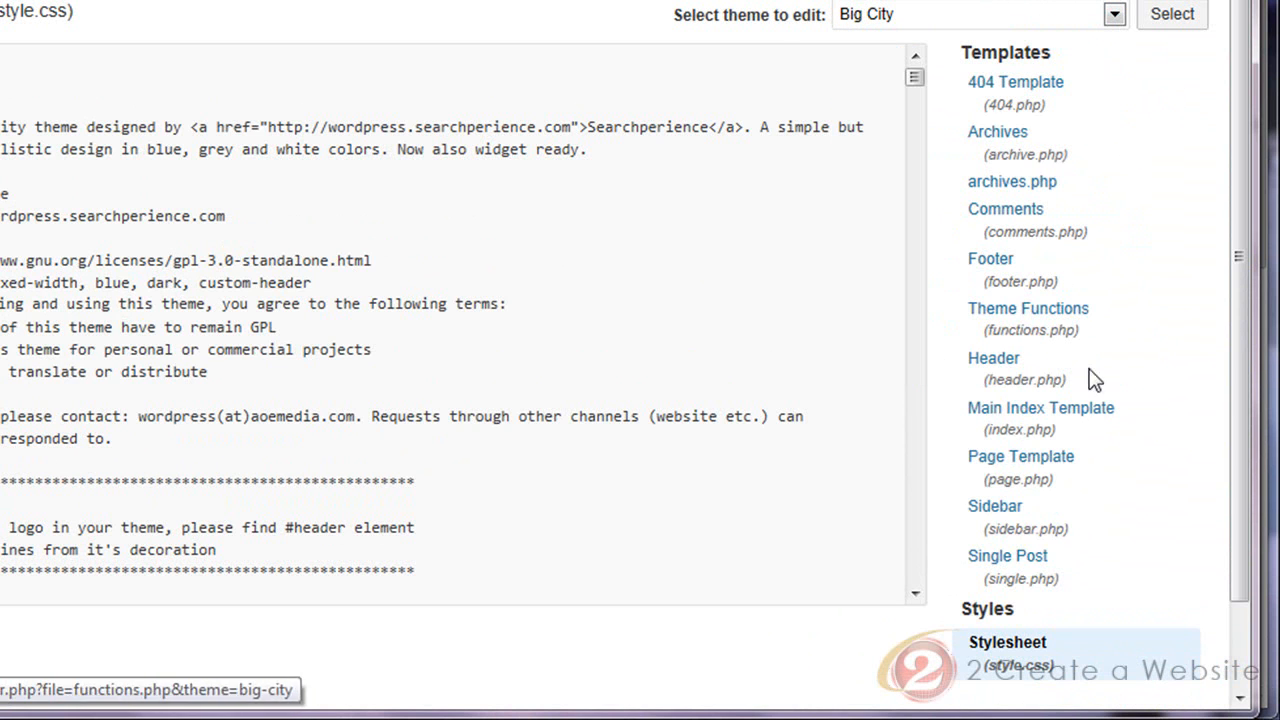
drag(1249, 343, 1247, 424)
click(1030, 462)
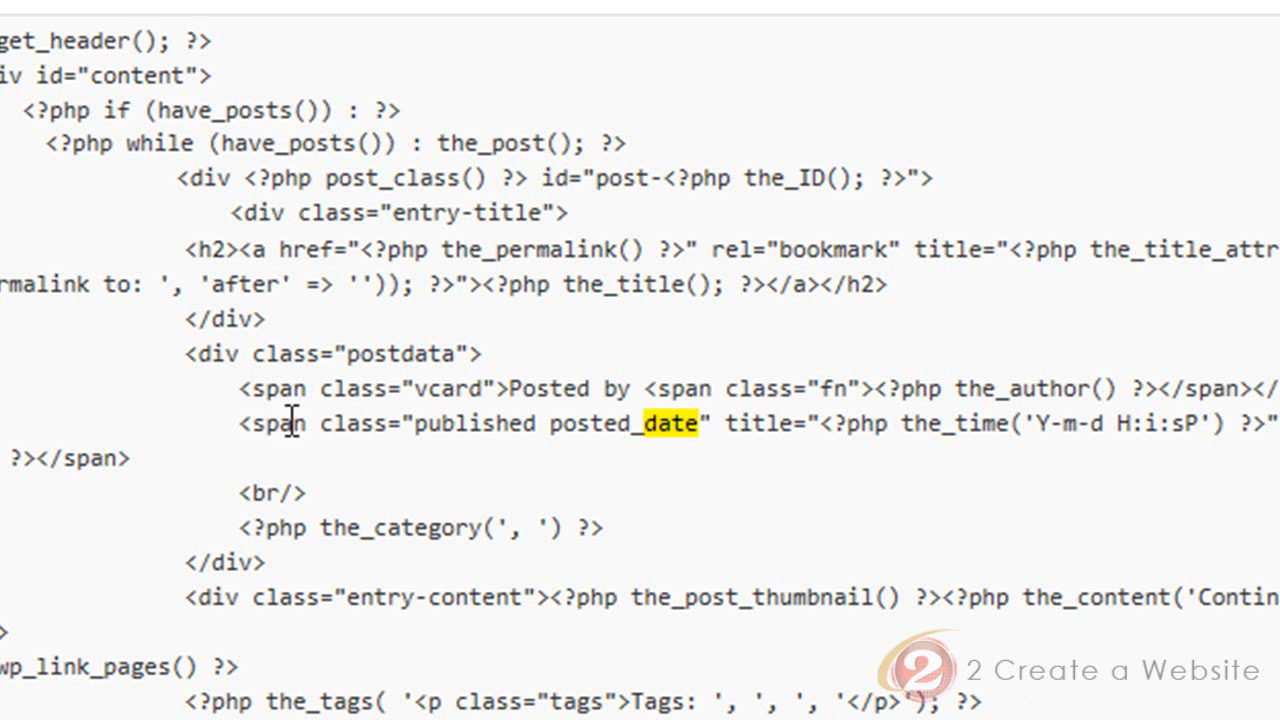
Delete the entire postdata div, with its author, date and category code, from the Single Post template
drag(238, 423, 165, 458)
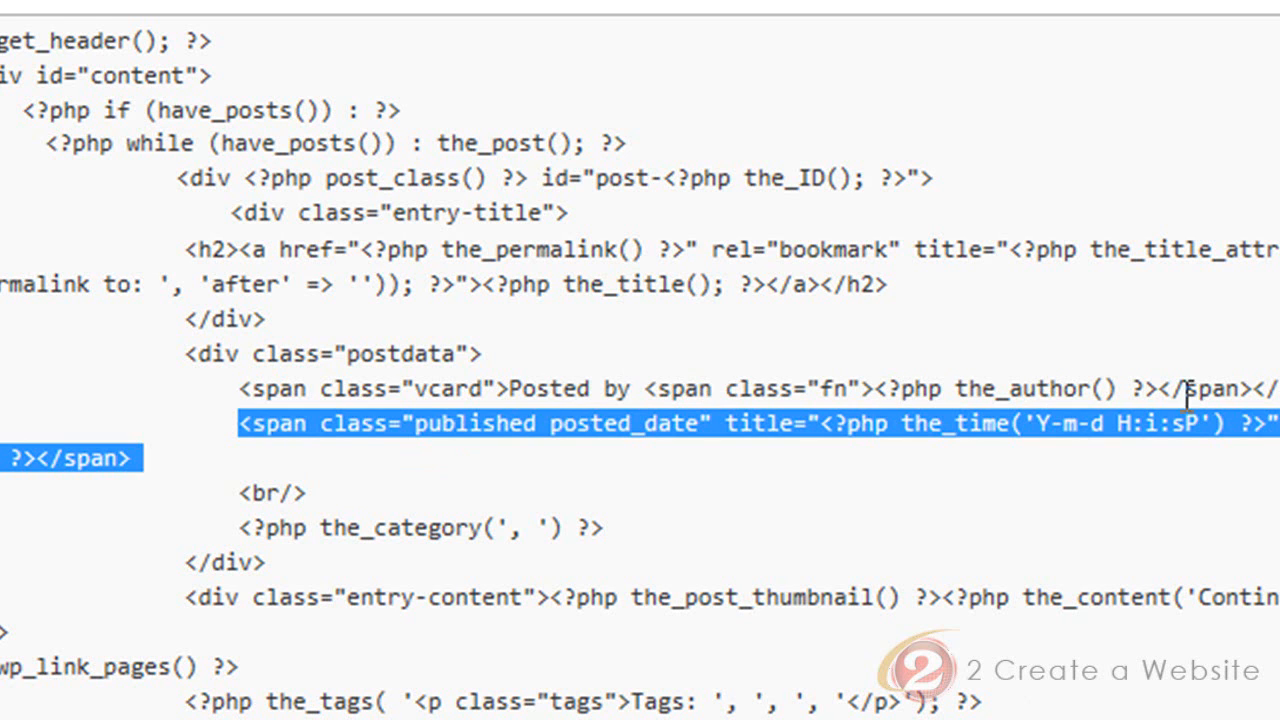
click(296, 420)
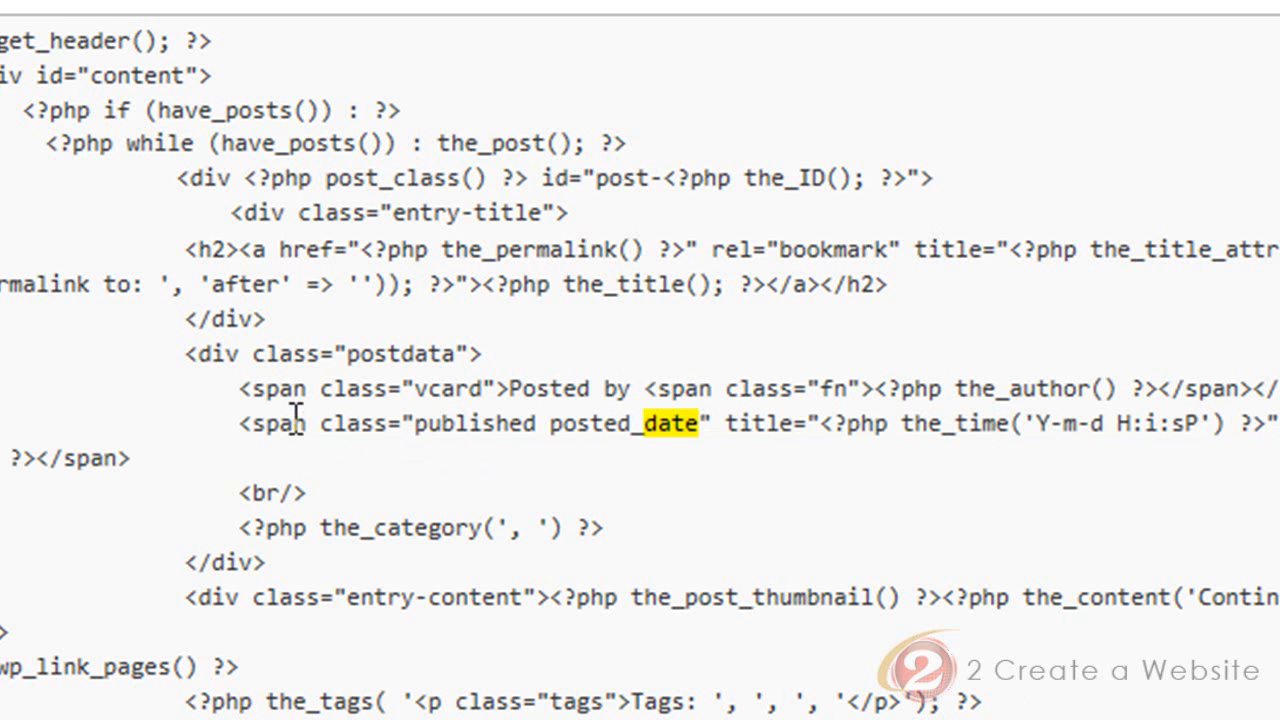
drag(240, 388, 291, 450)
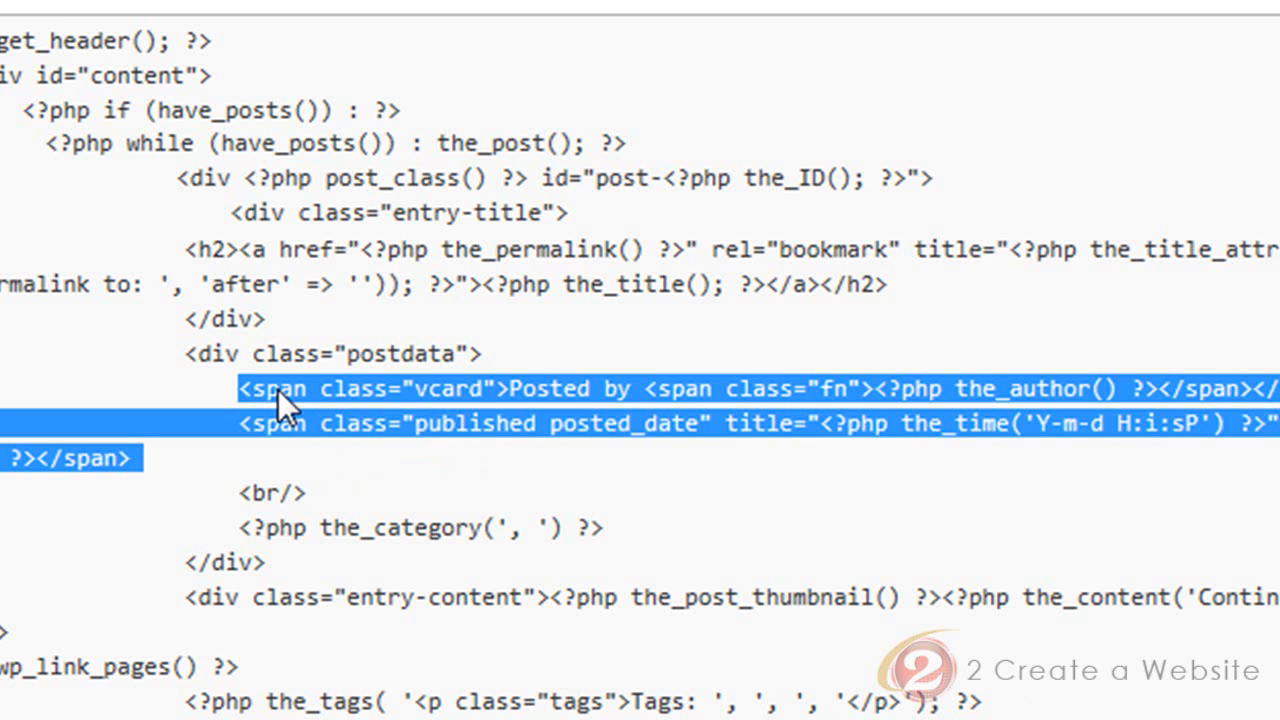
click(210, 354)
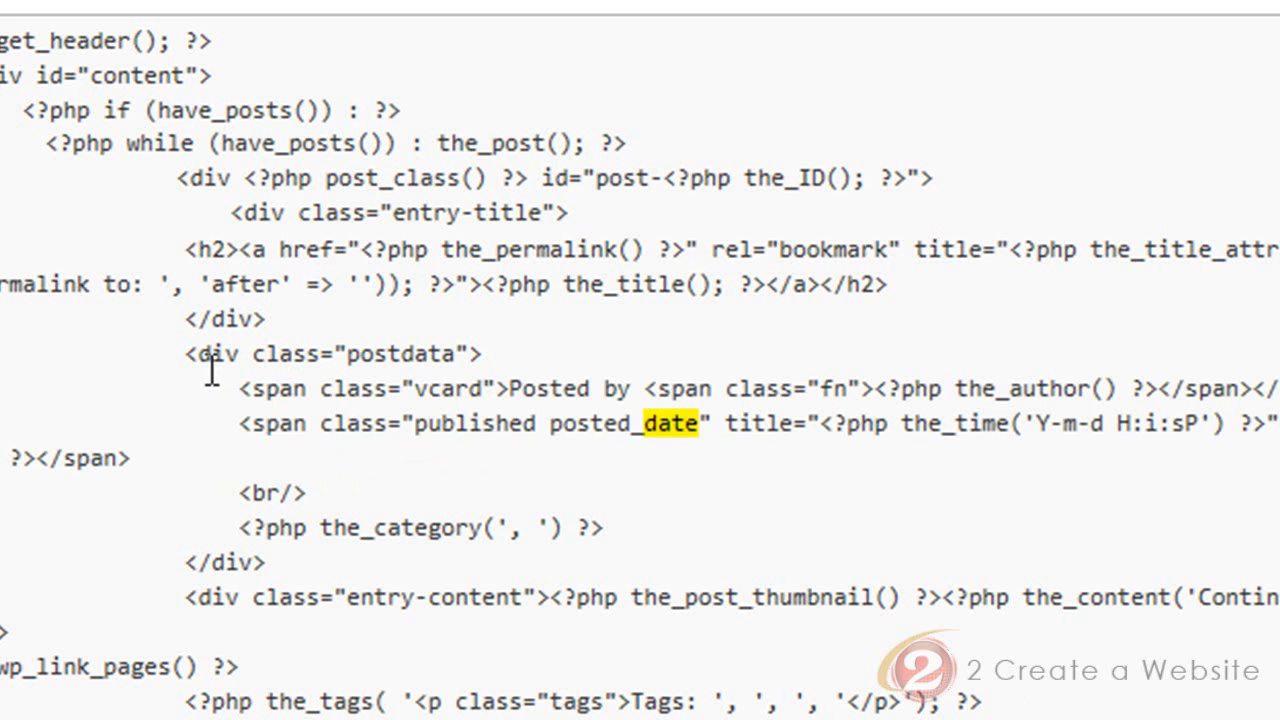
drag(171, 351, 382, 570)
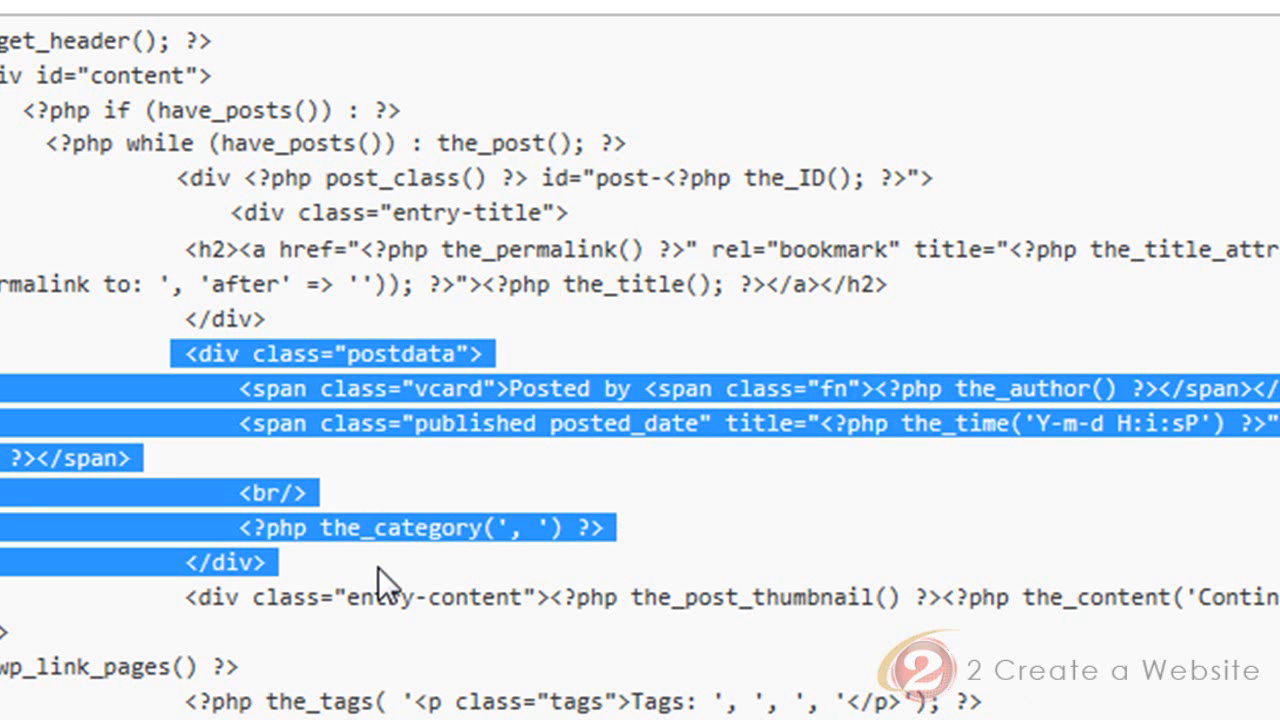
key(Delete)
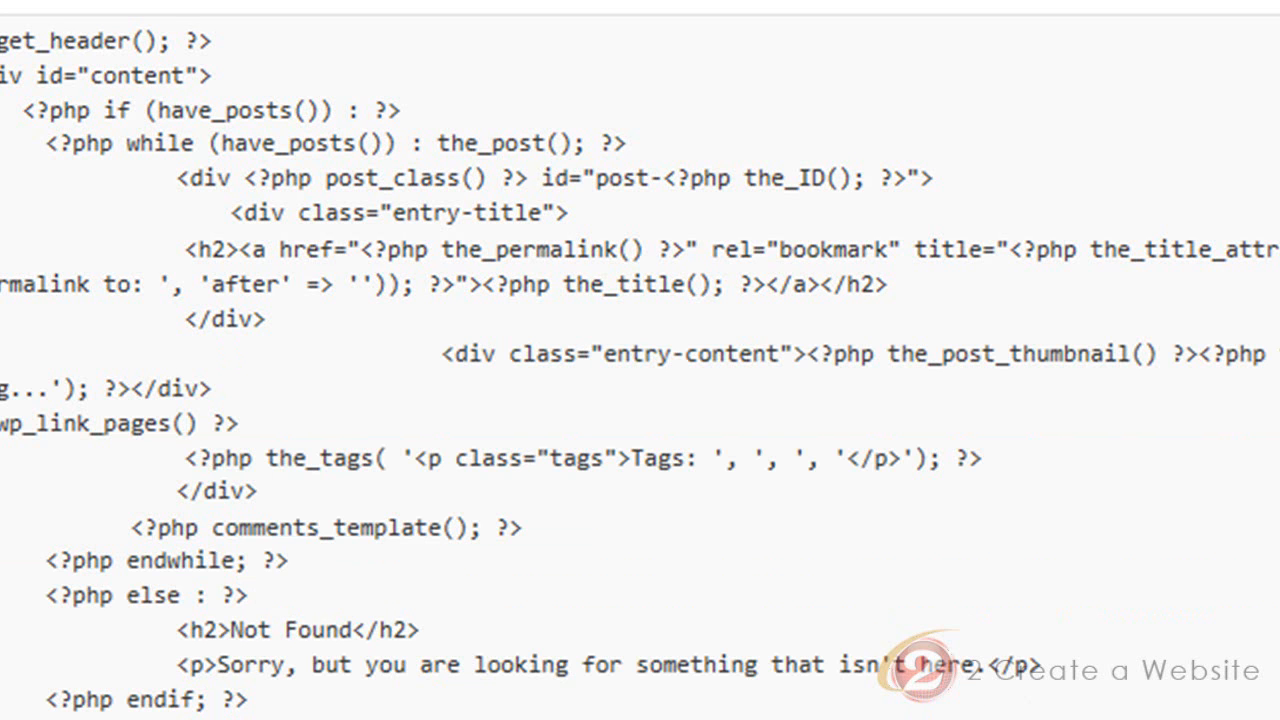
scroll(640, 360, up, 1)
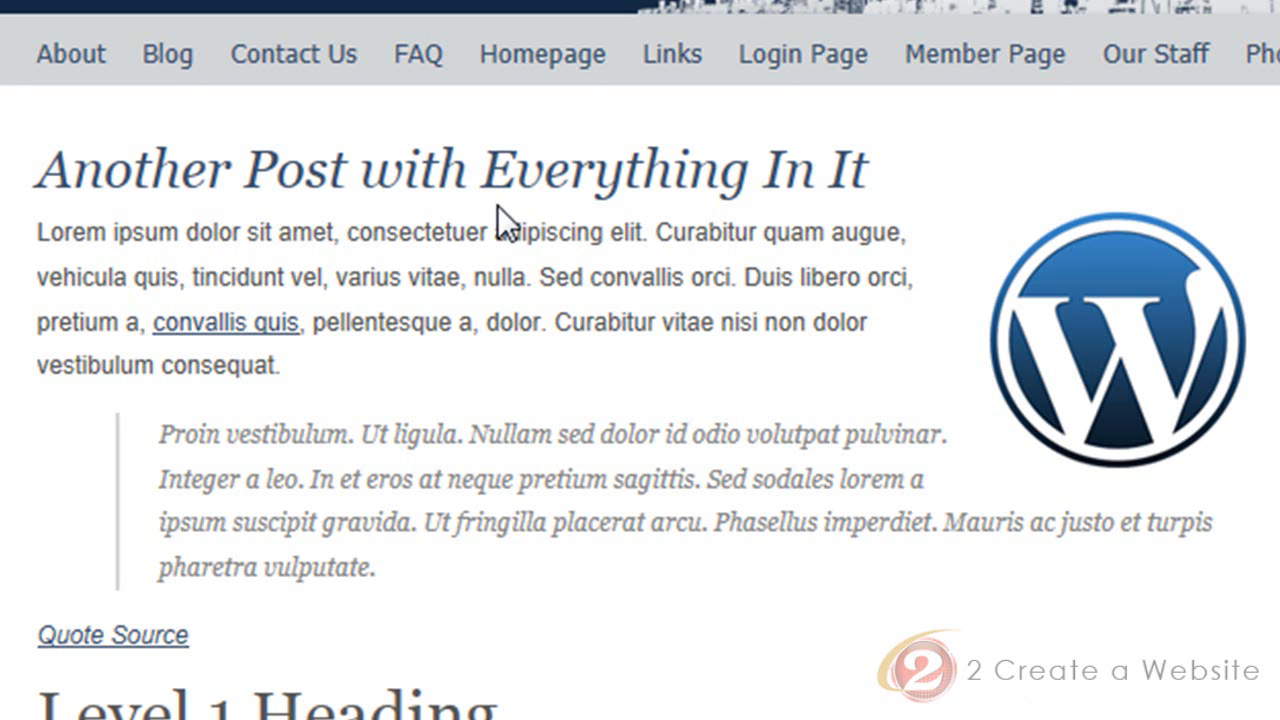
Return from the post to the template editor and highlight all of the template's code
key(ctrl+Tab)
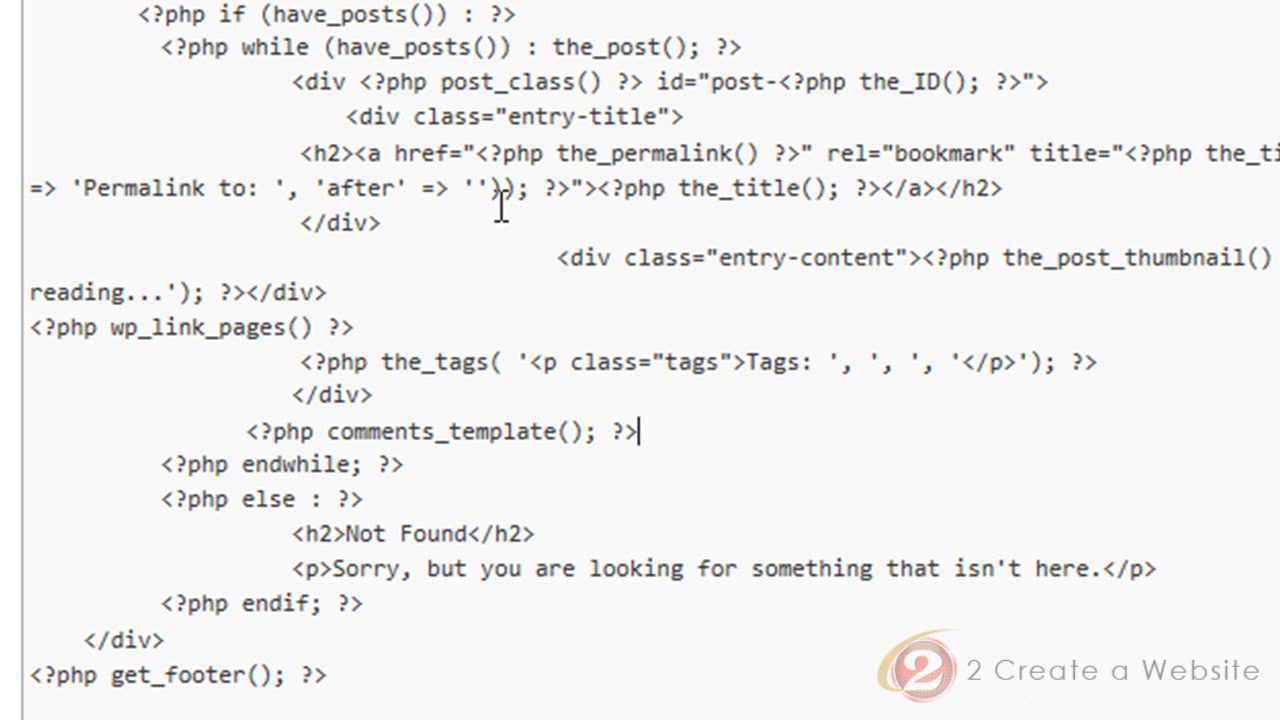
key(ctrl+a)
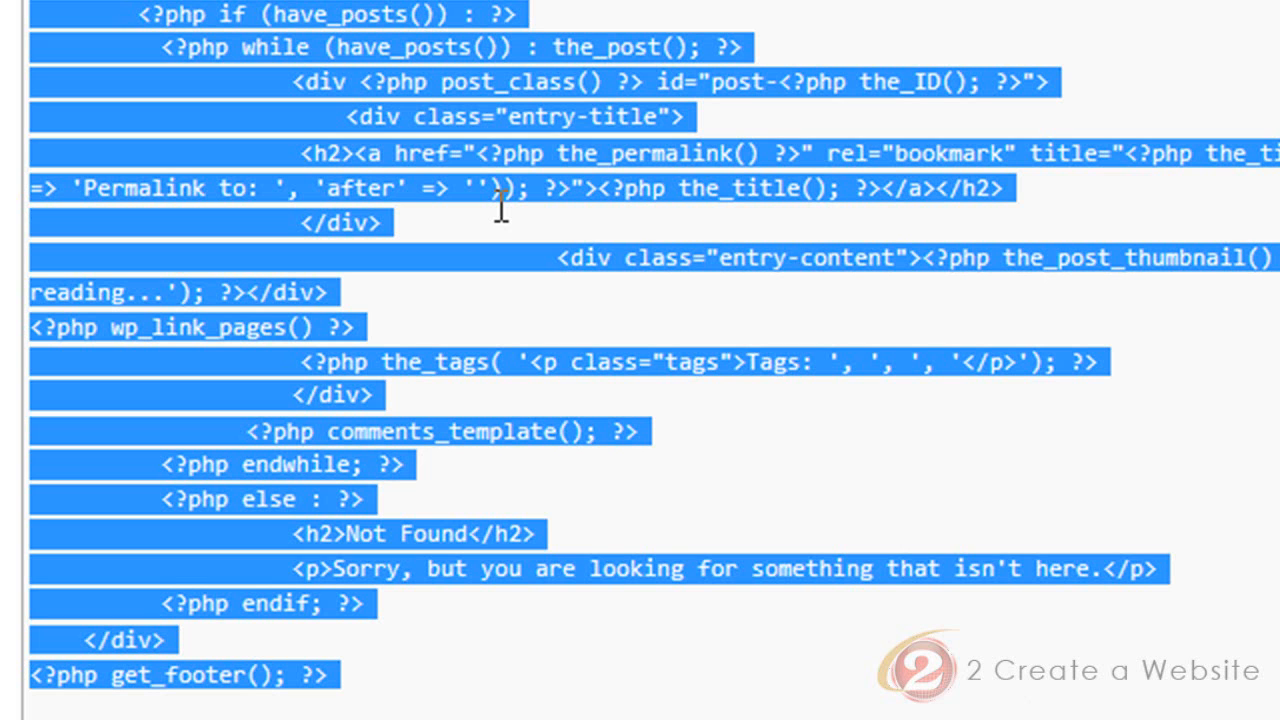
click(500, 208)
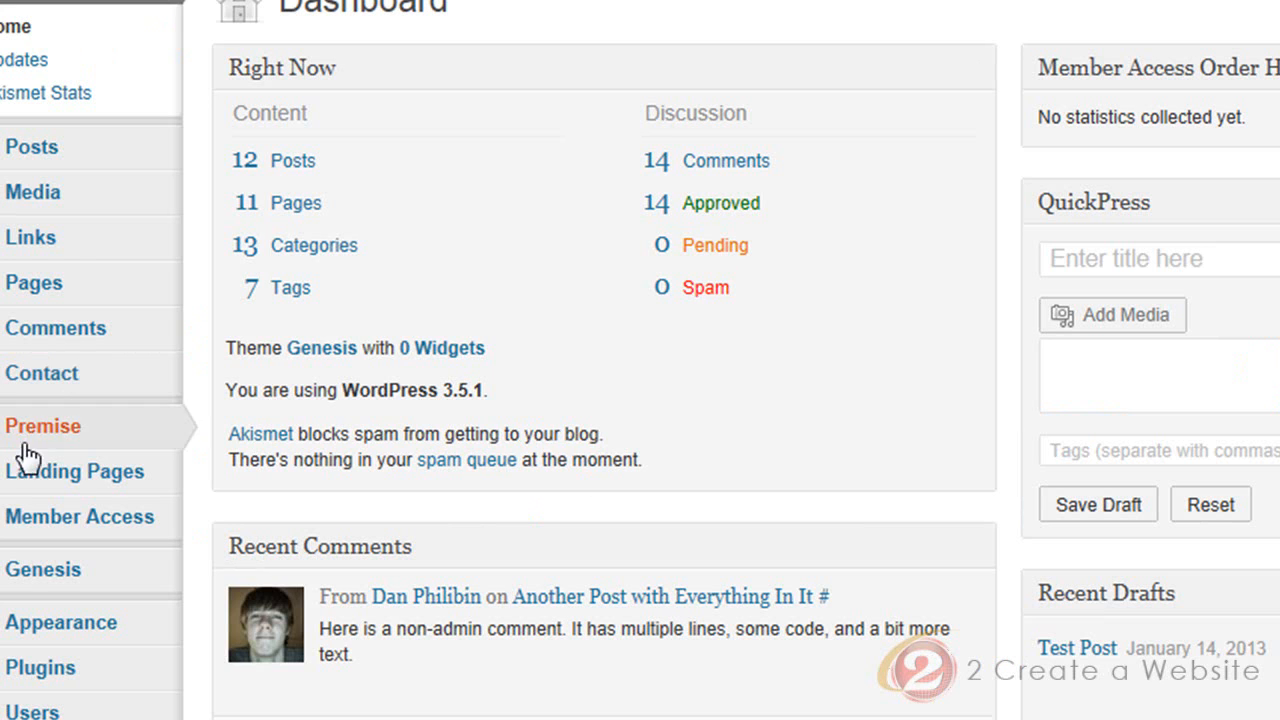
Search for the "genesis simple edits" plugin among the available plugins and activate it
mouse_move(23, 651)
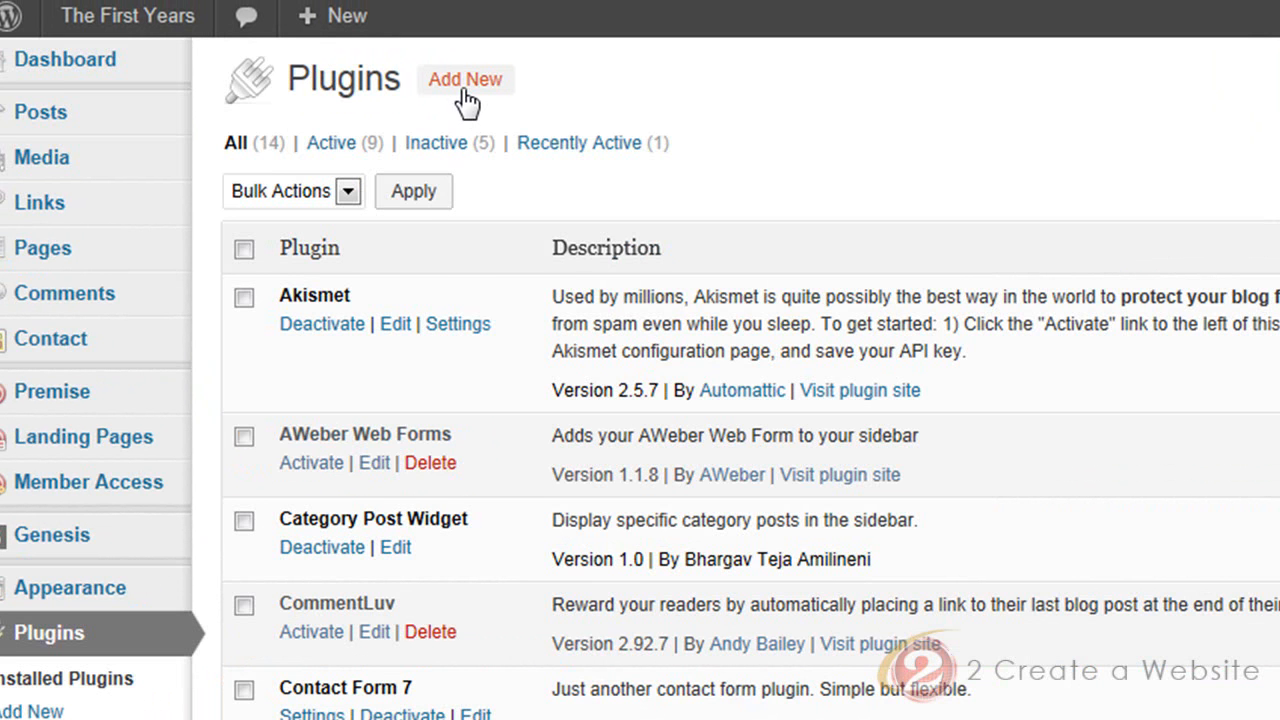
click(460, 80)
click(312, 304)
text(g)
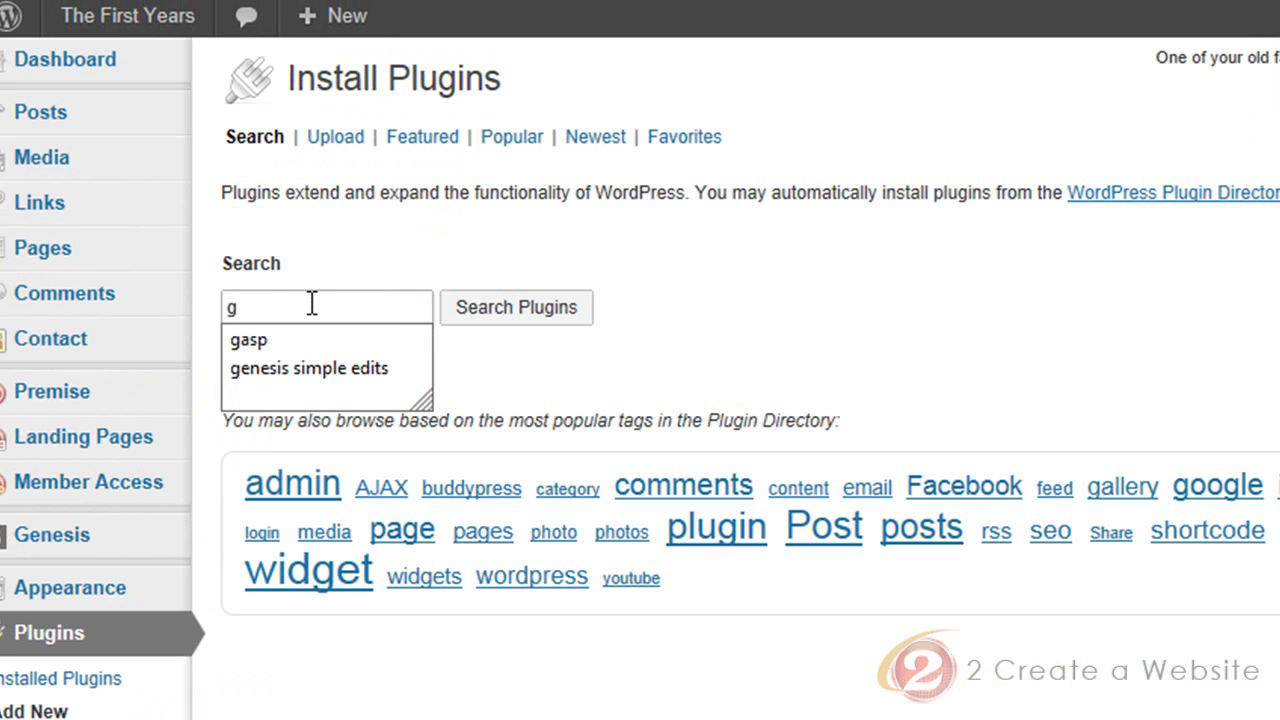
click(316, 361)
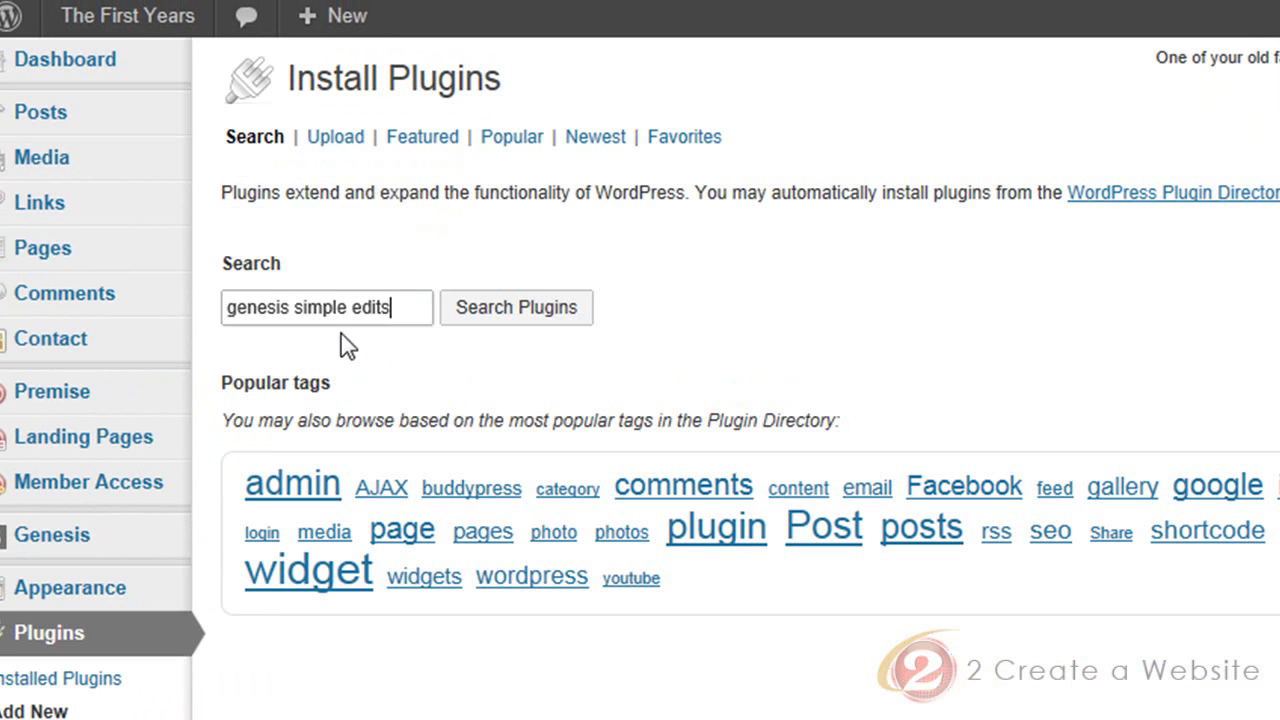
click(478, 314)
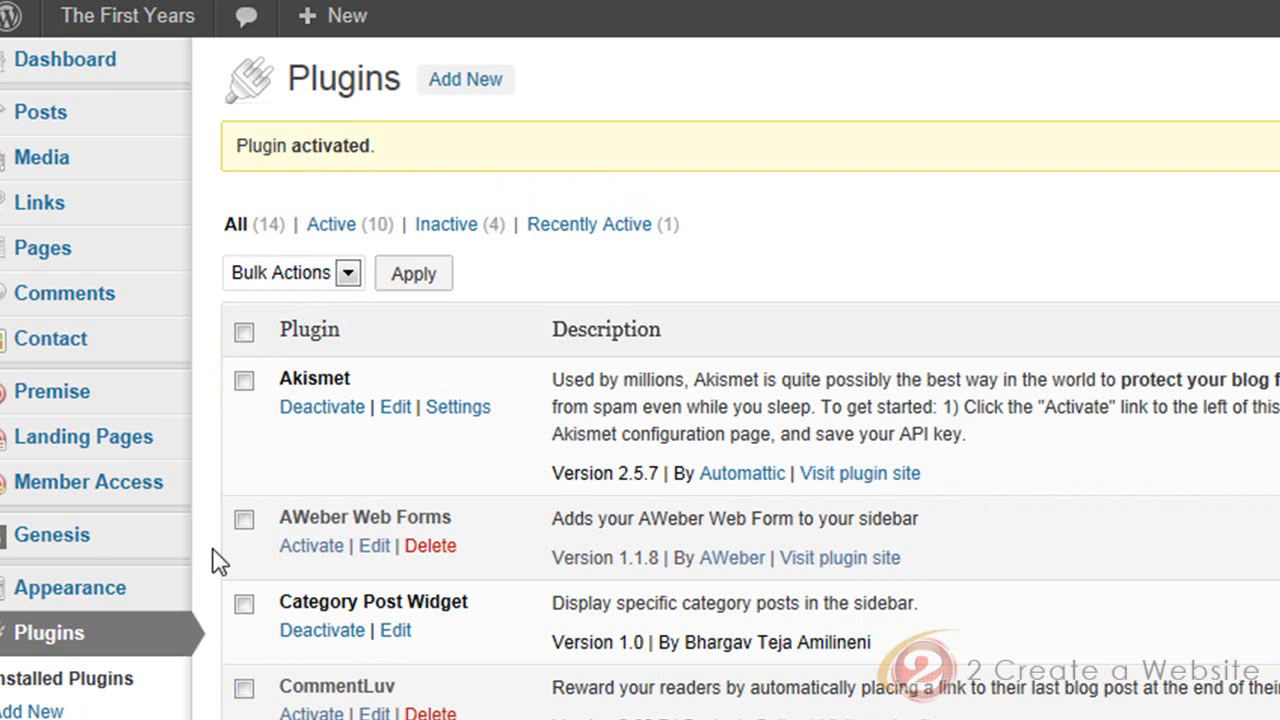
Open the Genesis Simple Edits settings and highlight the date, author and comments shortcodes in Post Info
mouse_move(90, 545)
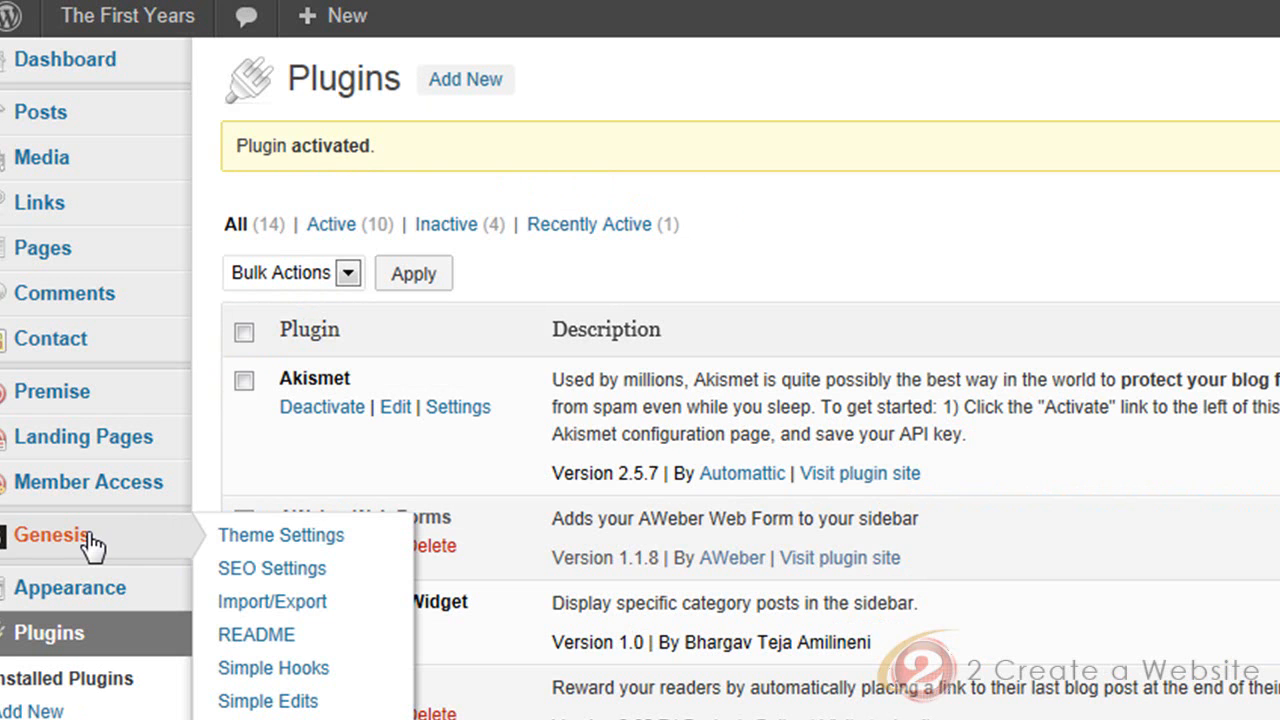
click(270, 702)
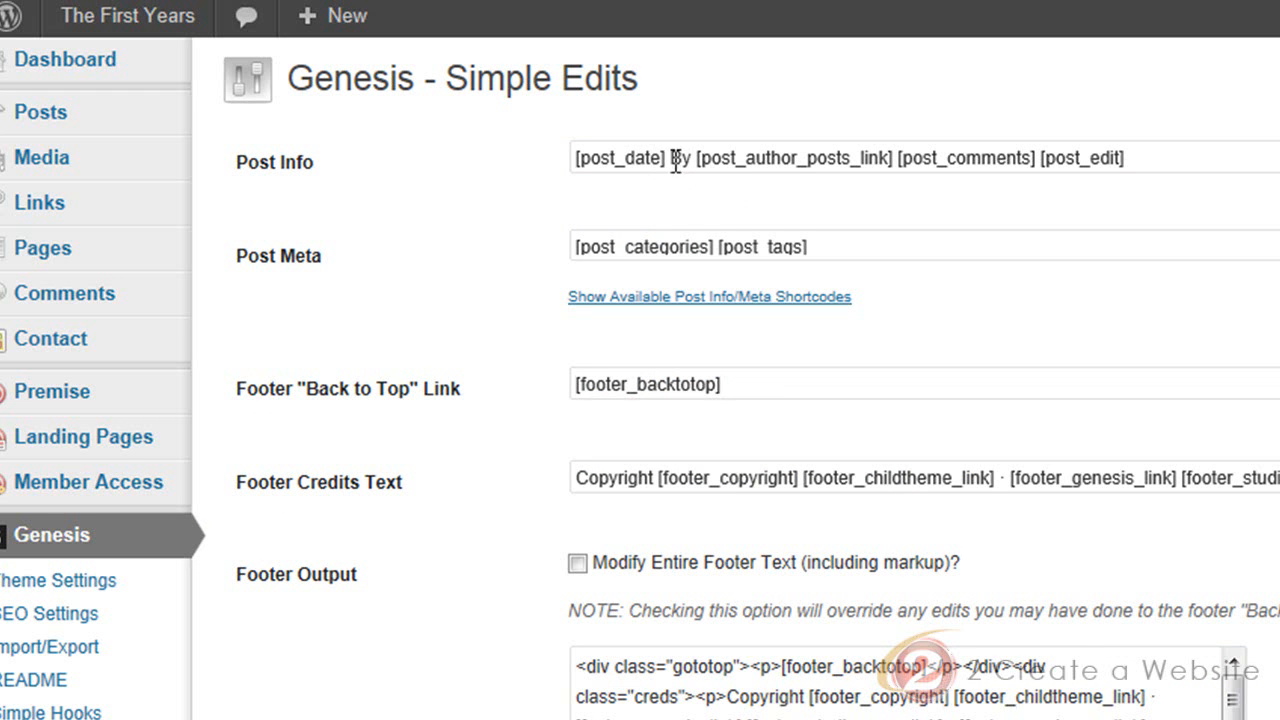
drag(668, 158, 583, 183)
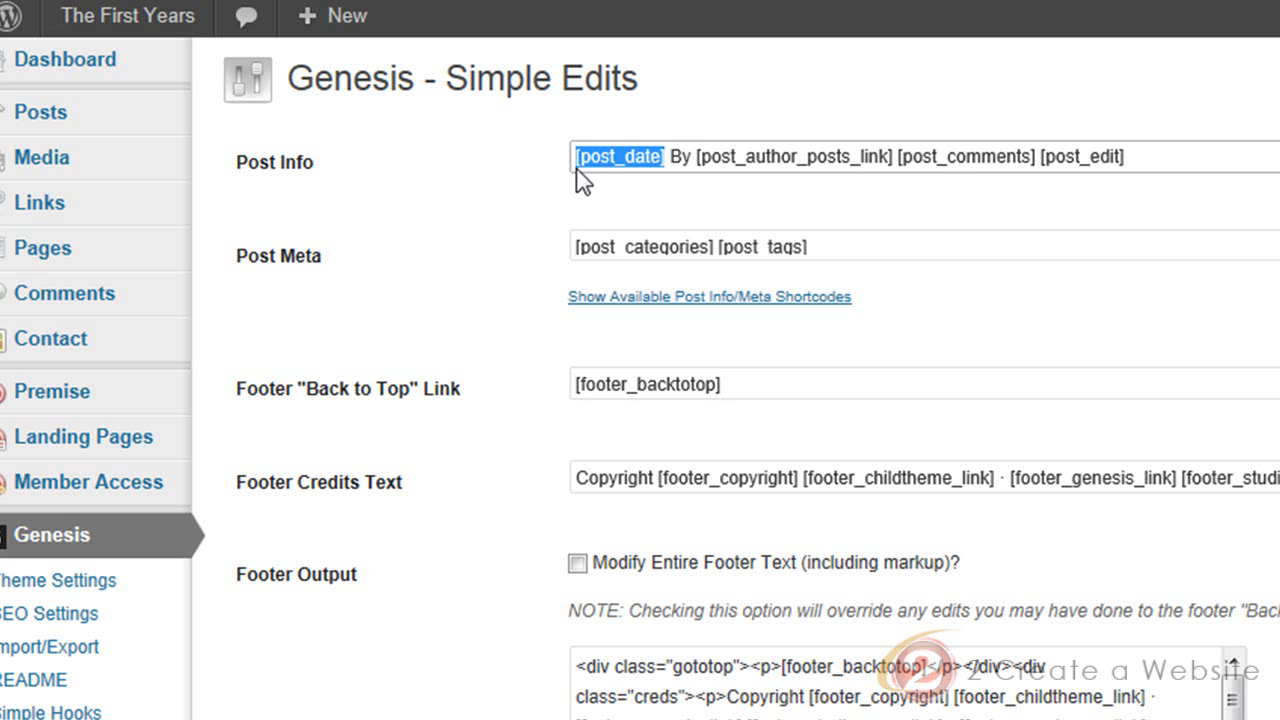
drag(670, 158, 879, 163)
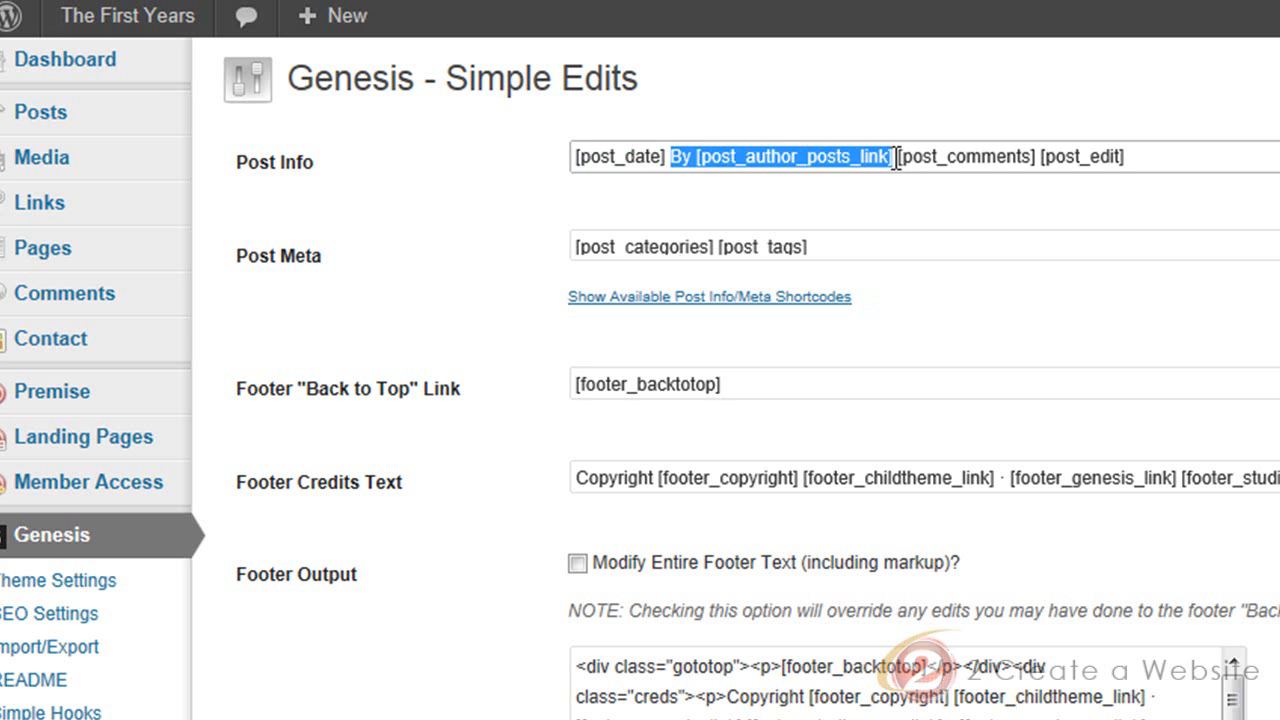
click(905, 158)
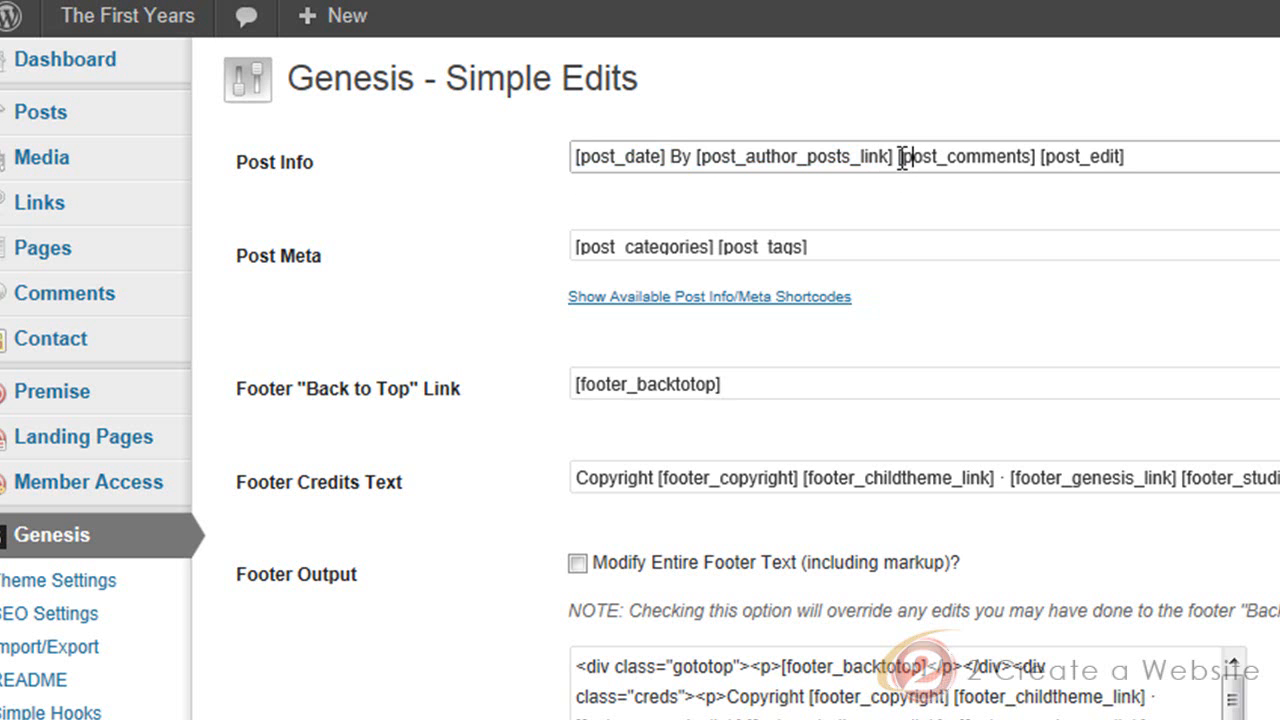
drag(905, 158, 1042, 173)
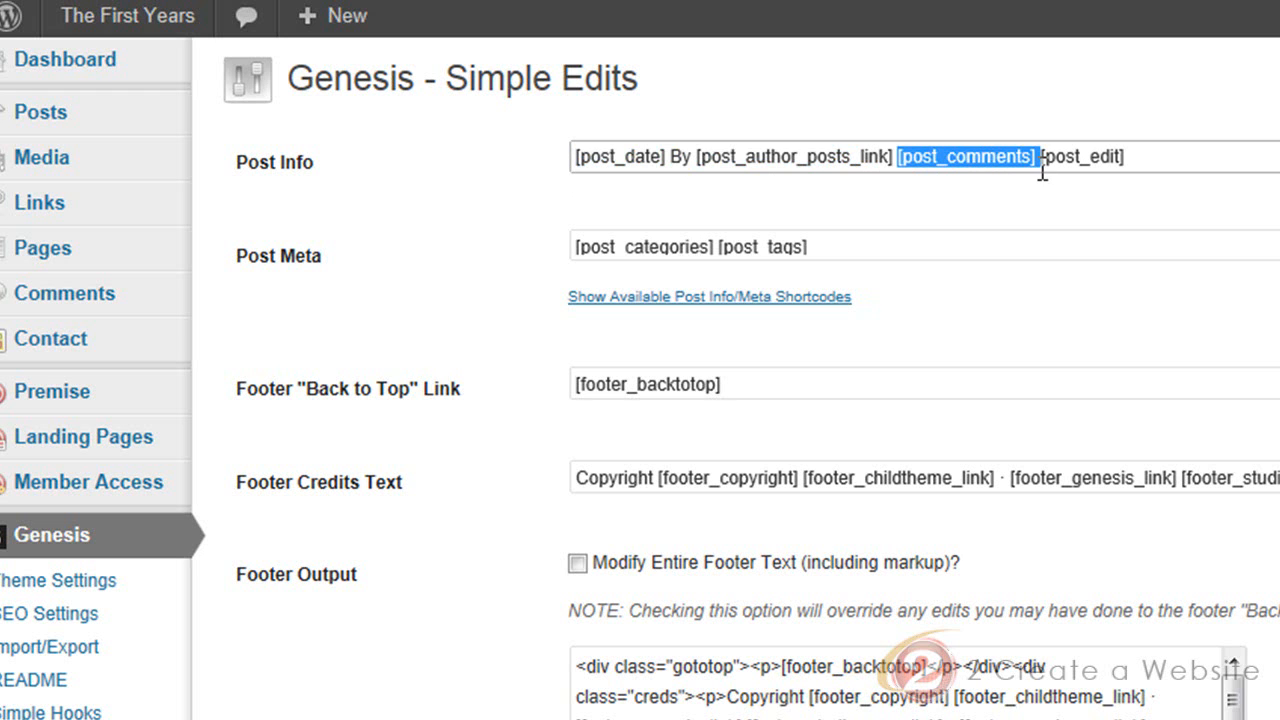
Show the available Post Info/Meta shortcodes, highlight [post_tags] in the reference and place the cursor at the end of Post Info
click(753, 297)
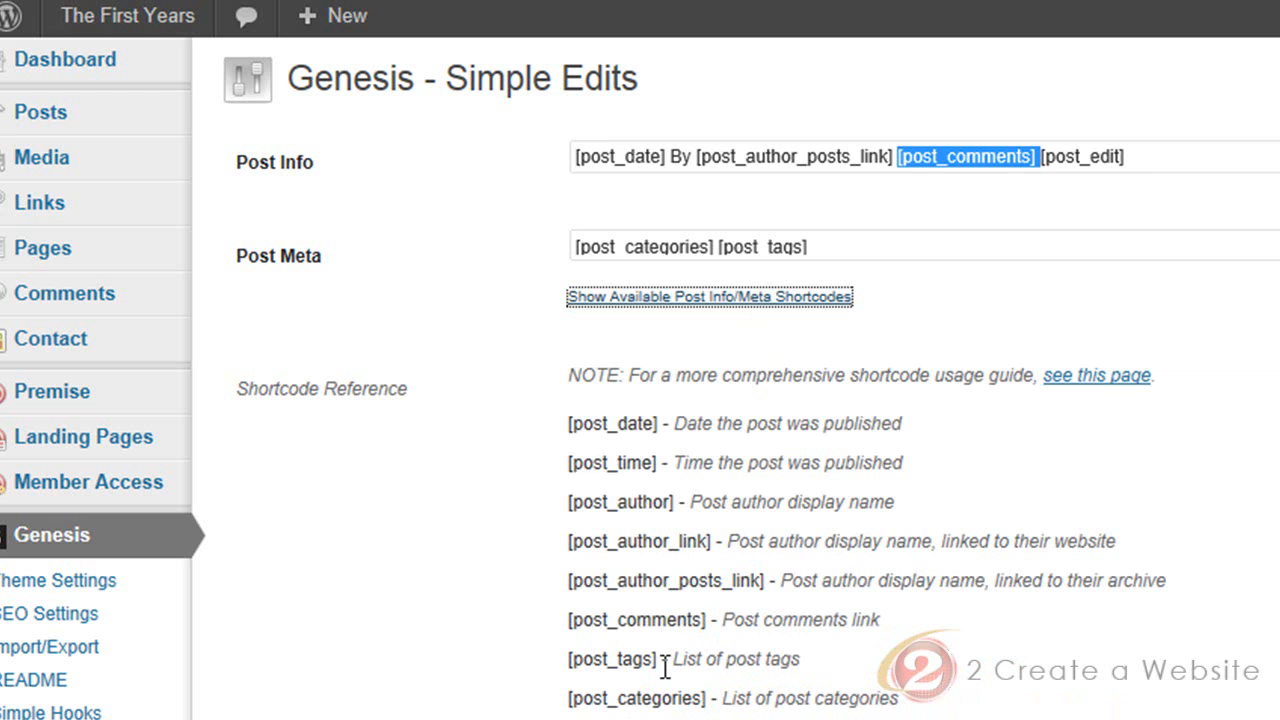
drag(660, 668, 570, 670)
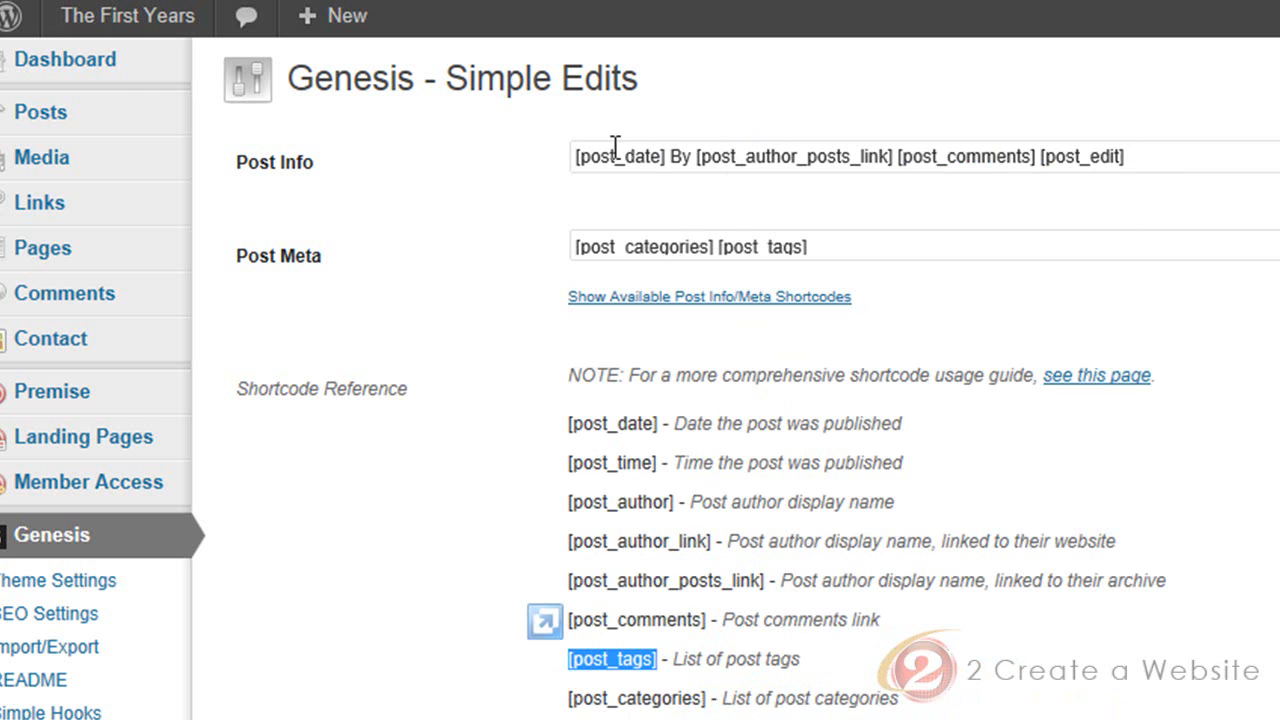
click(1240, 160)
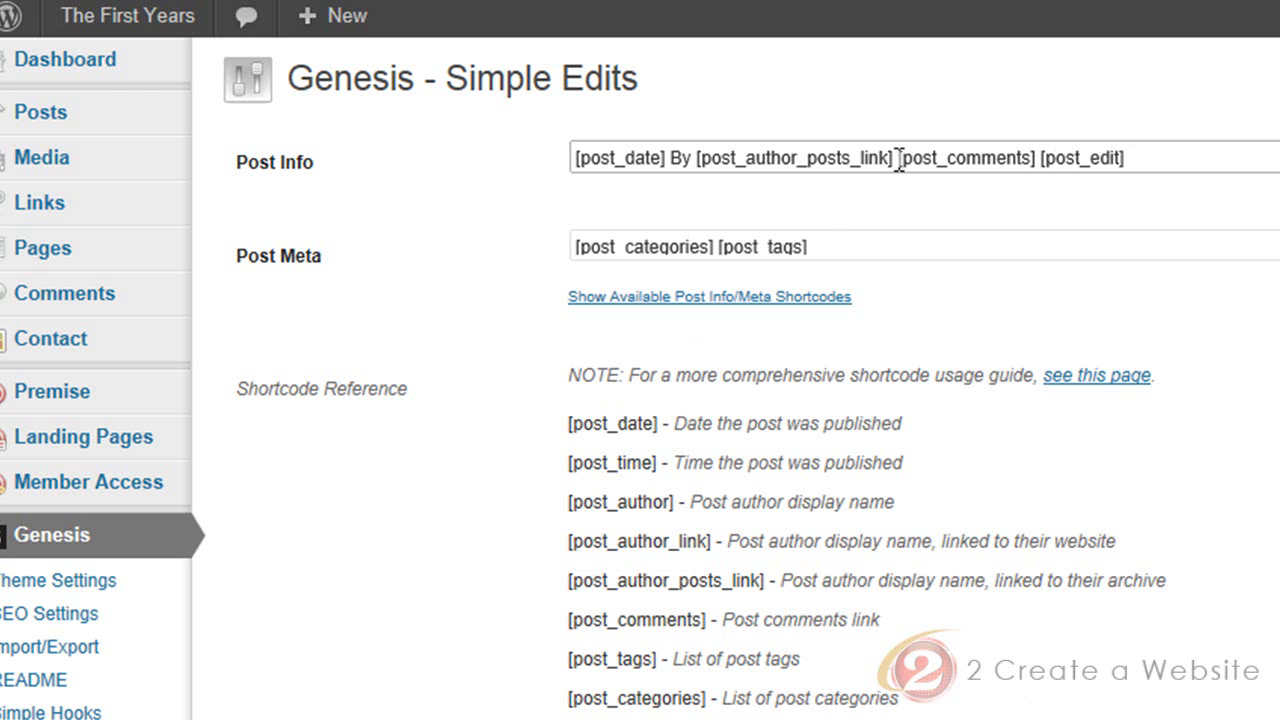
Remove "[post_date] By [post_author_posts_link]" from Post Info
drag(899, 160, 651, 177)
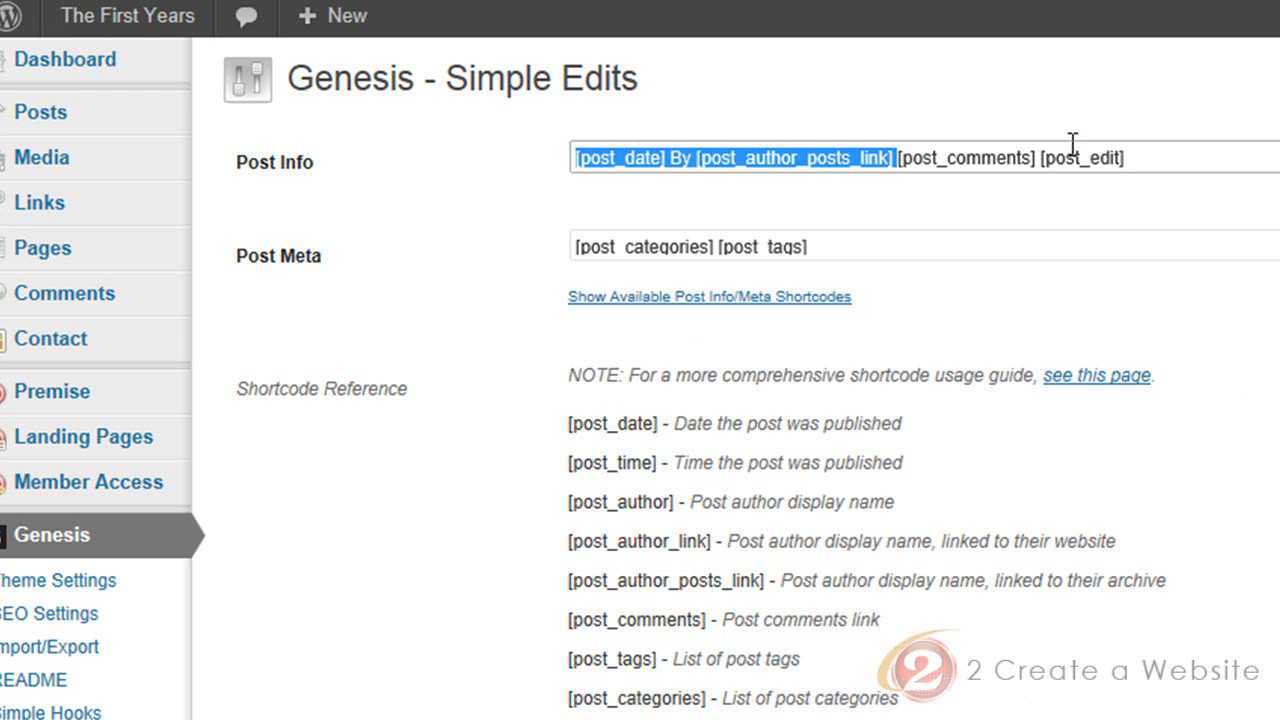
click(895, 160)
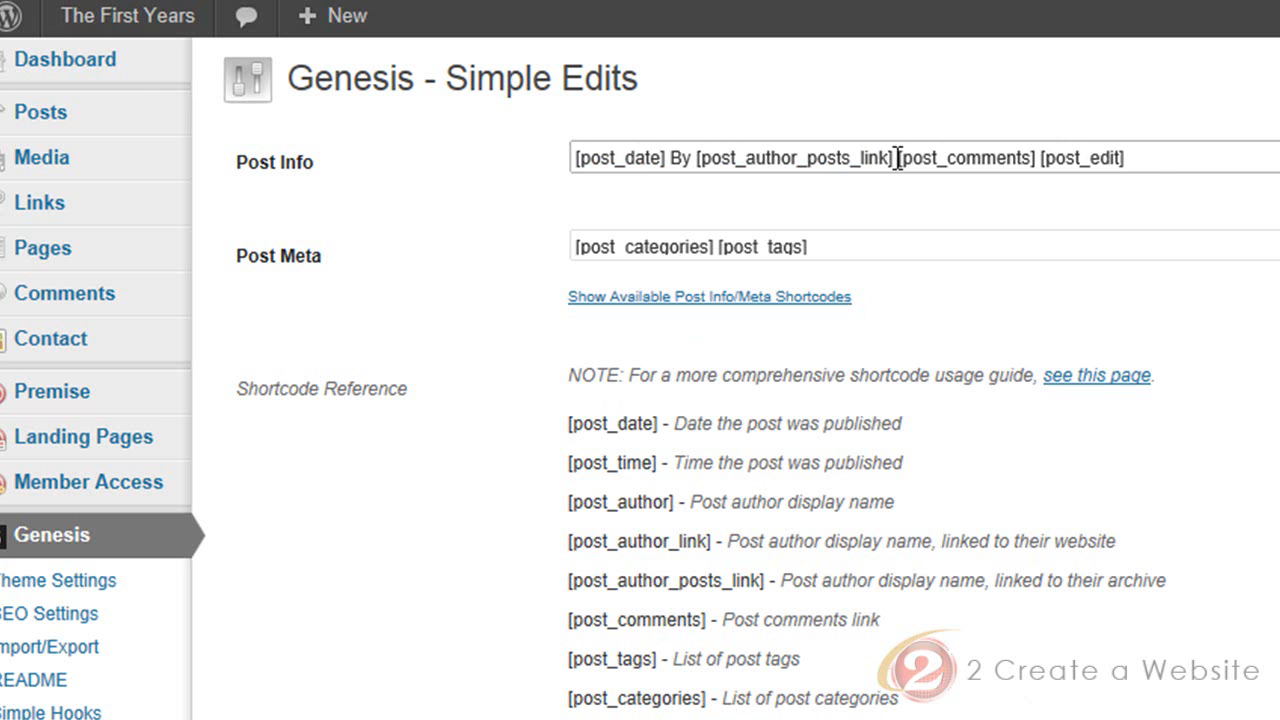
drag(895, 160, 553, 178)
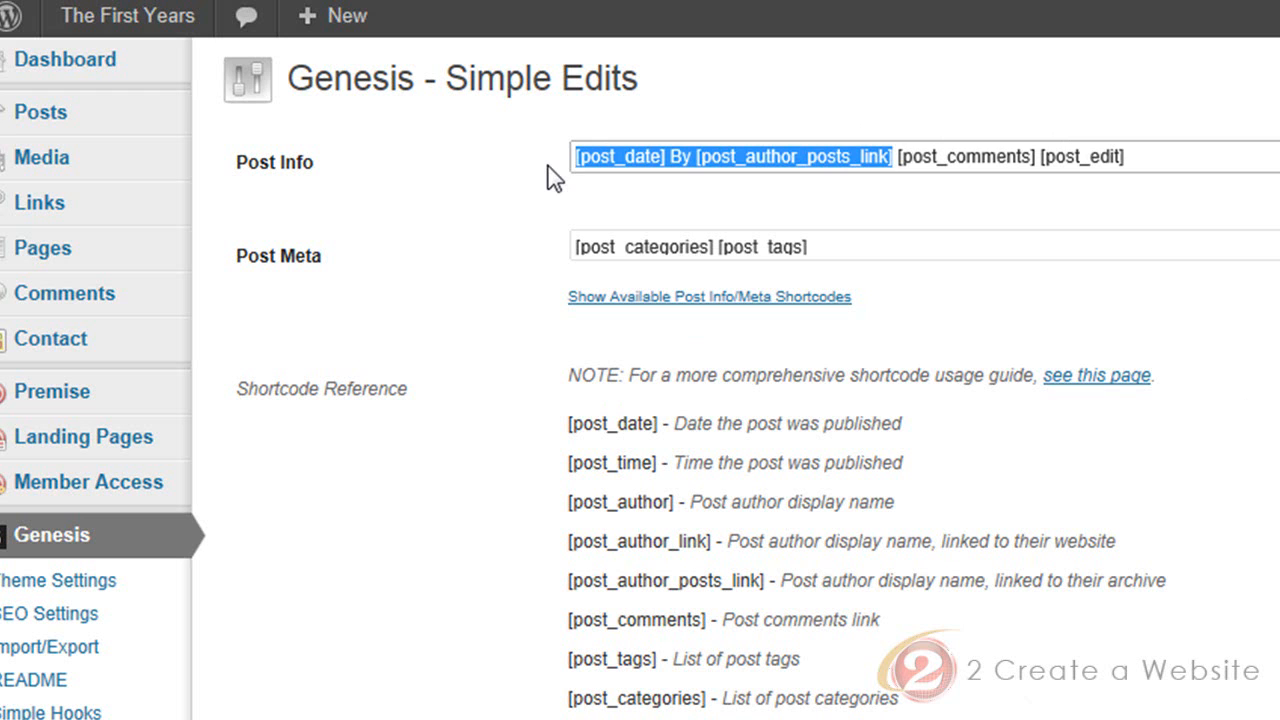
key(BackSpace)
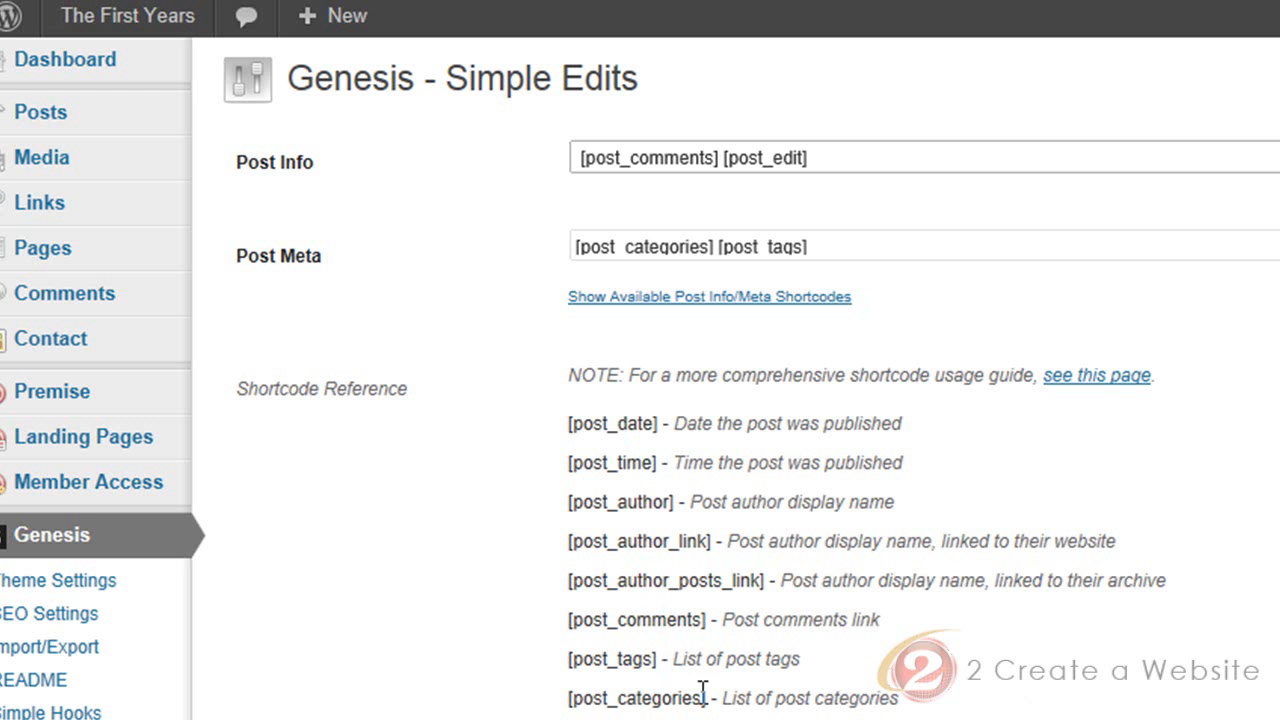
Copy [post_categories] from the shortcode reference and insert it at the start of Post Info, before [post_comments]
drag(703, 697, 600, 712)
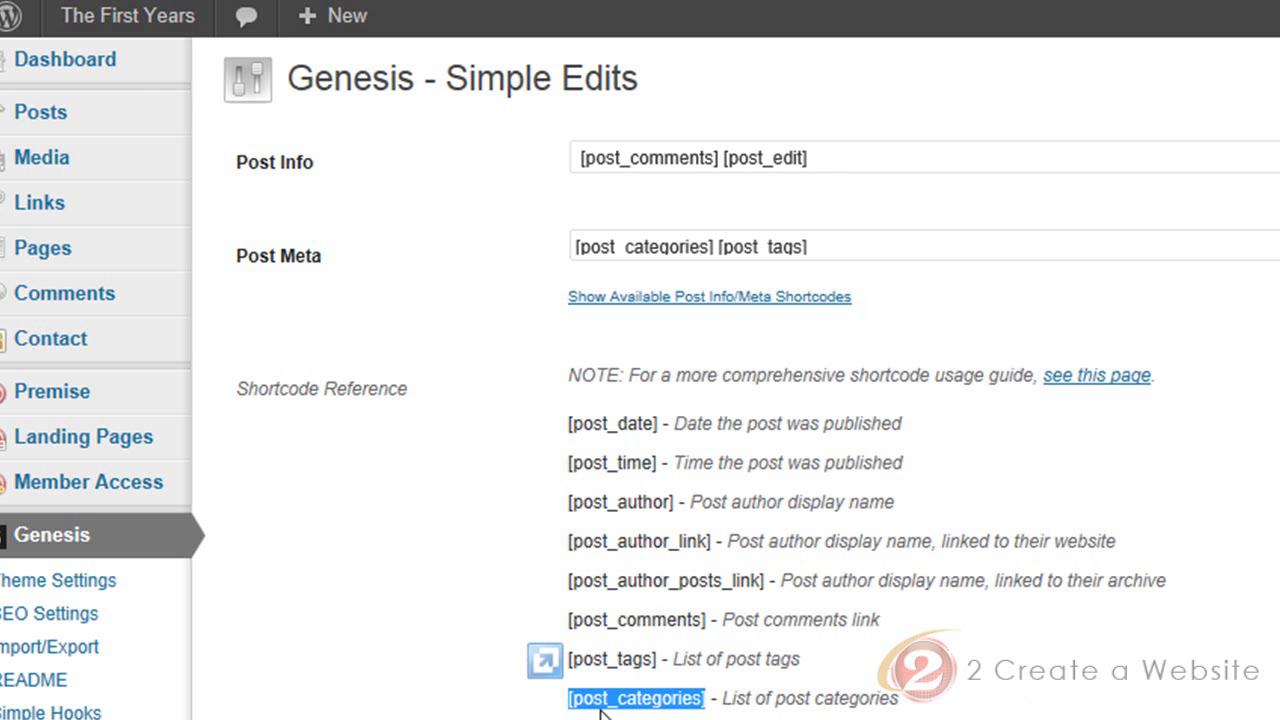
right_click(601, 711)
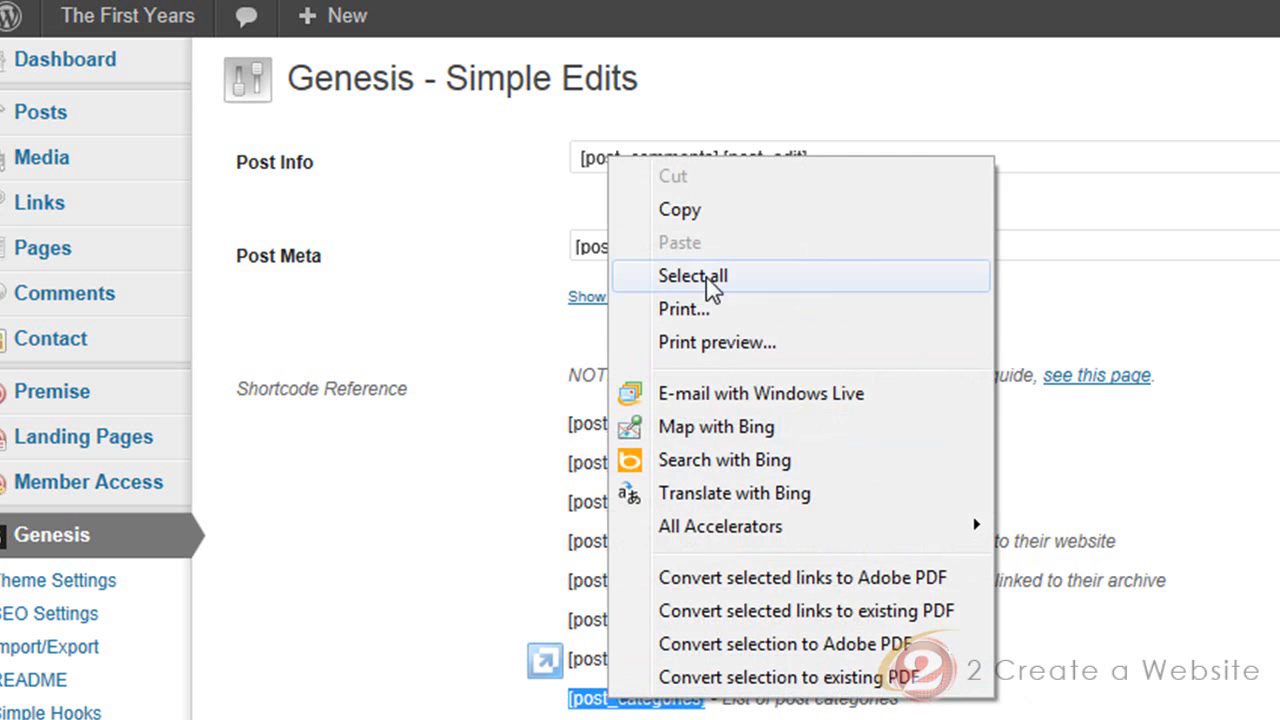
click(705, 210)
click(578, 158)
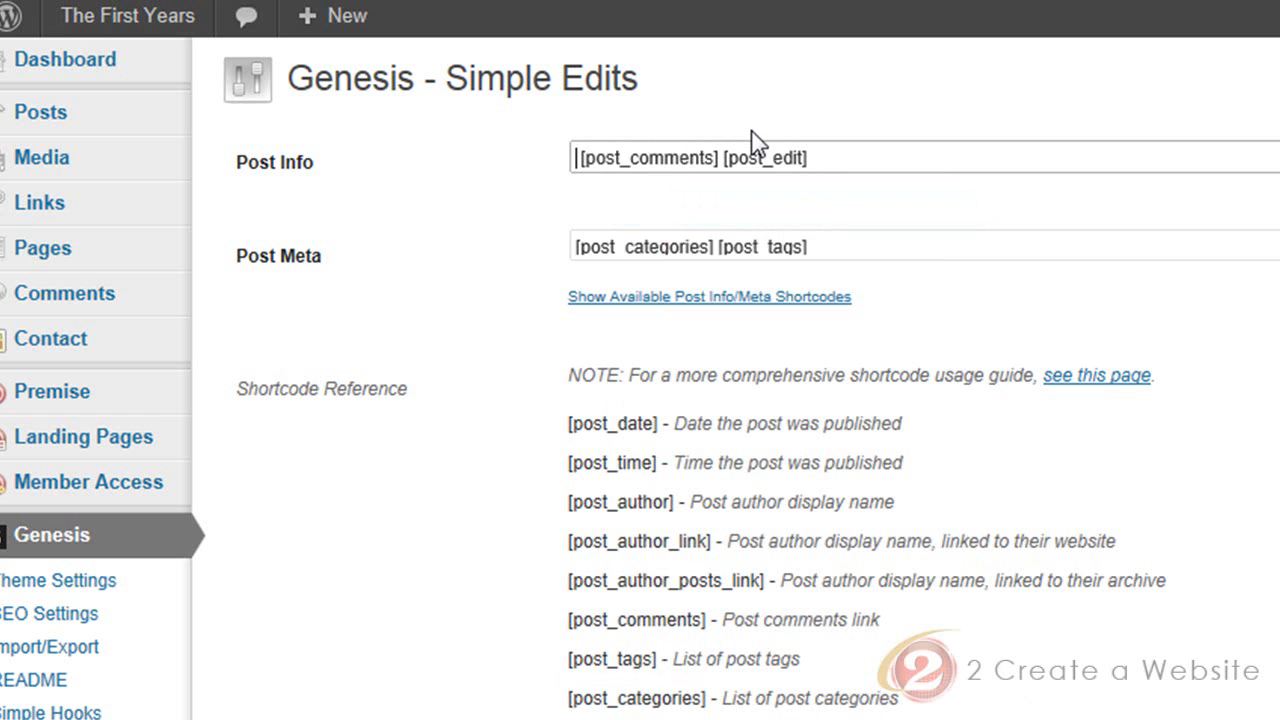
key(ctrl+v)
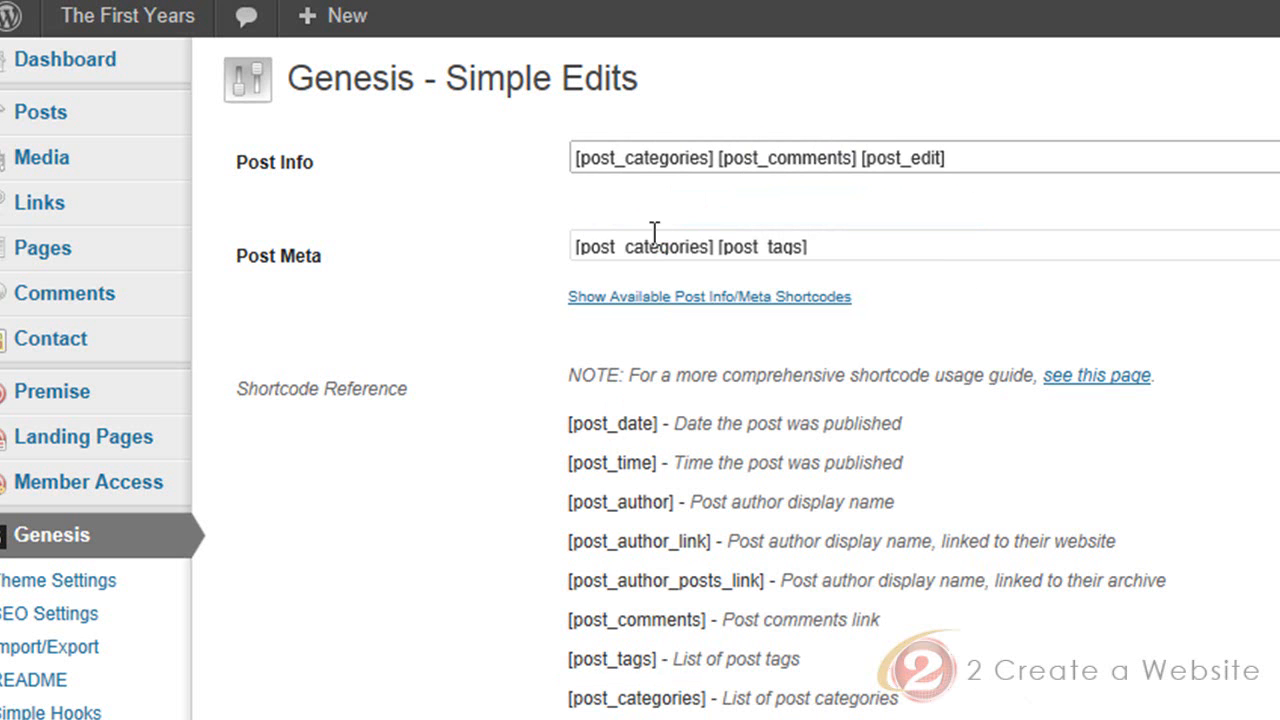
Clear Post Meta by deleting "[post_categories] [post_tags]"
scroll(1260, 386, down, 5)
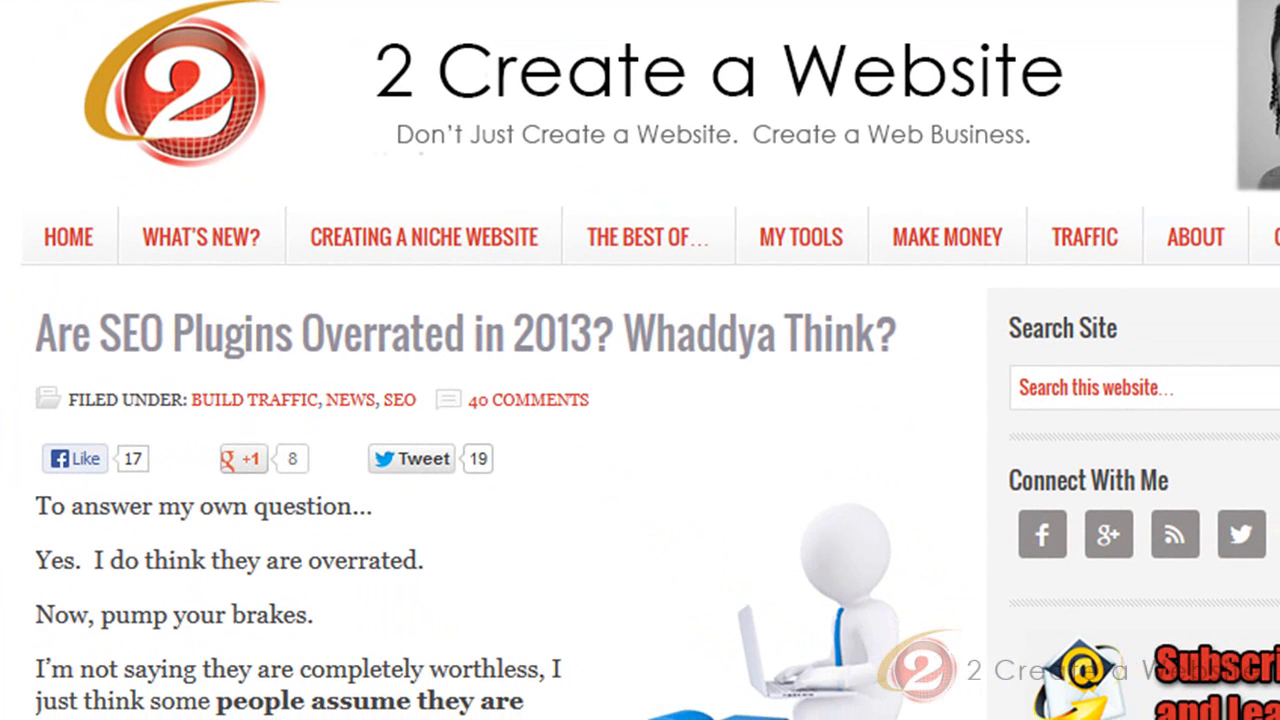
scroll(640, 360, down, 2)
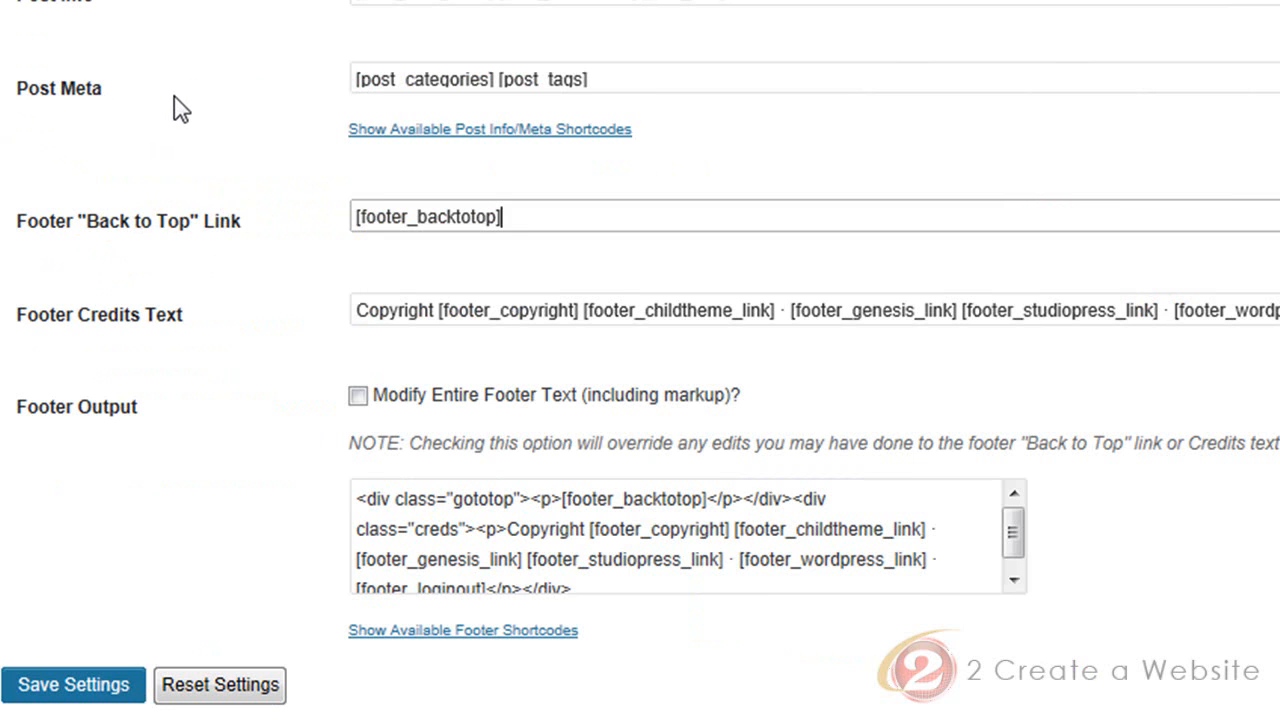
click(355, 79)
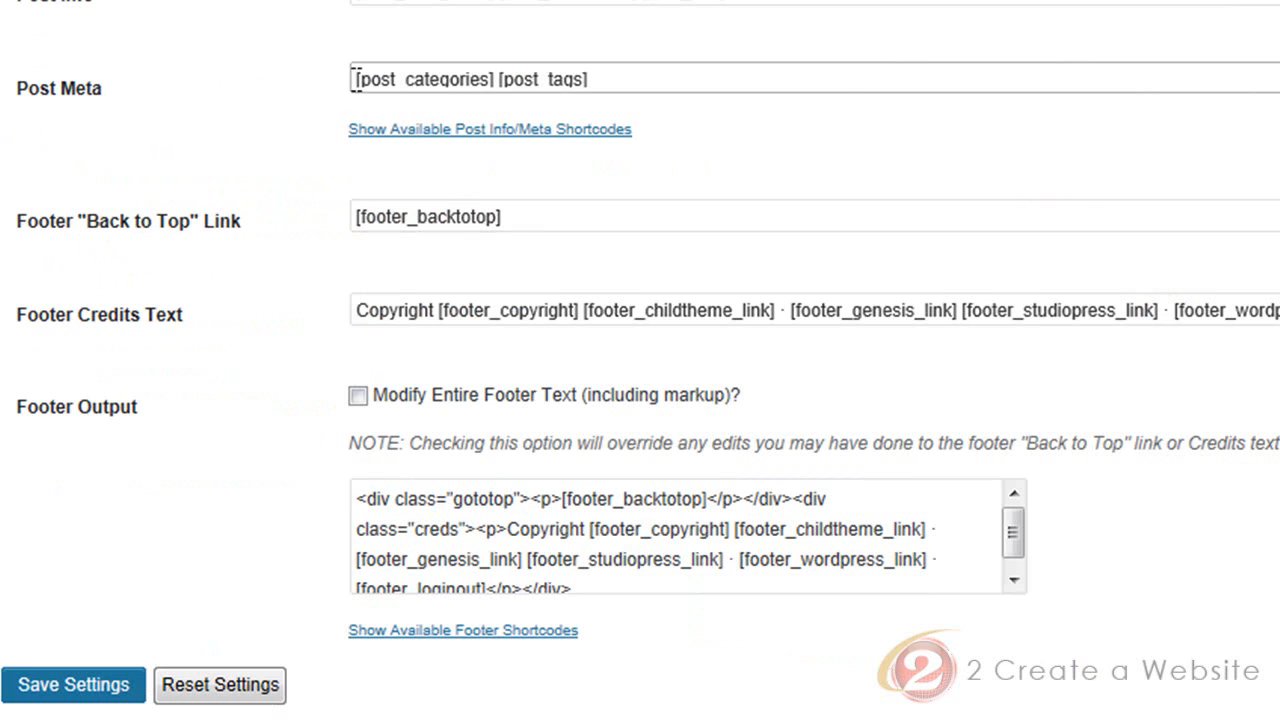
drag(355, 79, 480, 88)
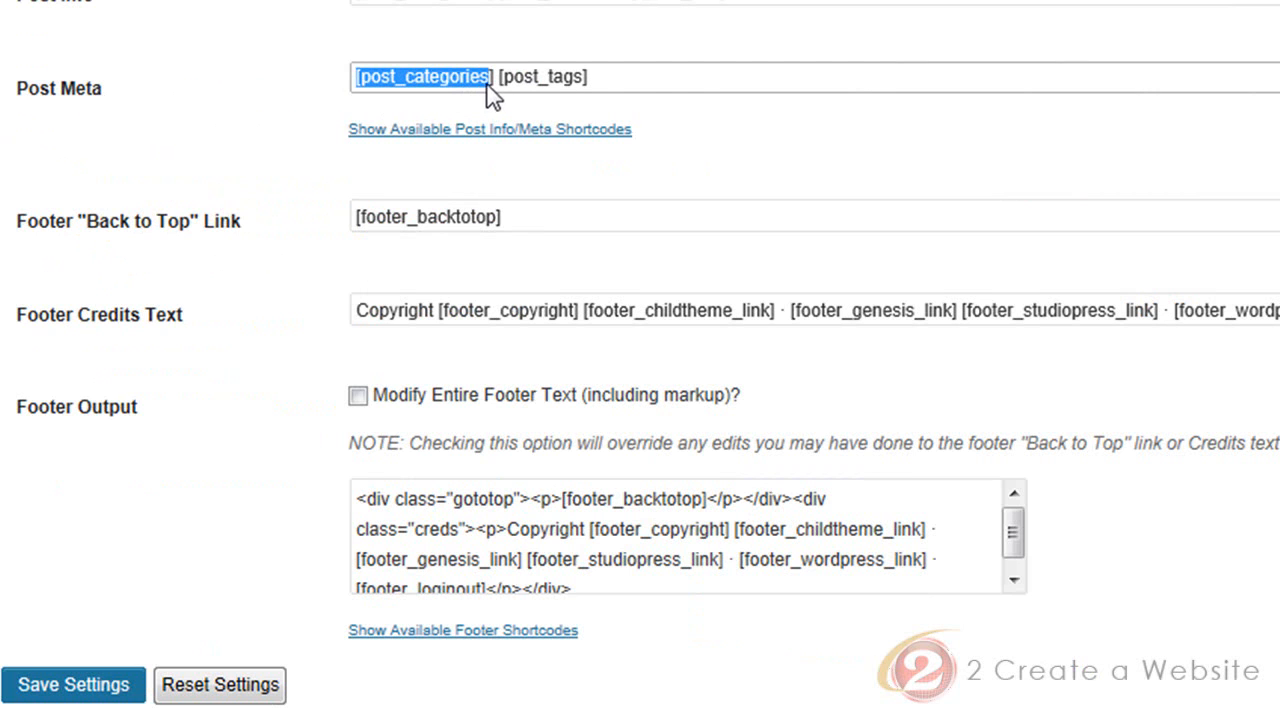
click(490, 86)
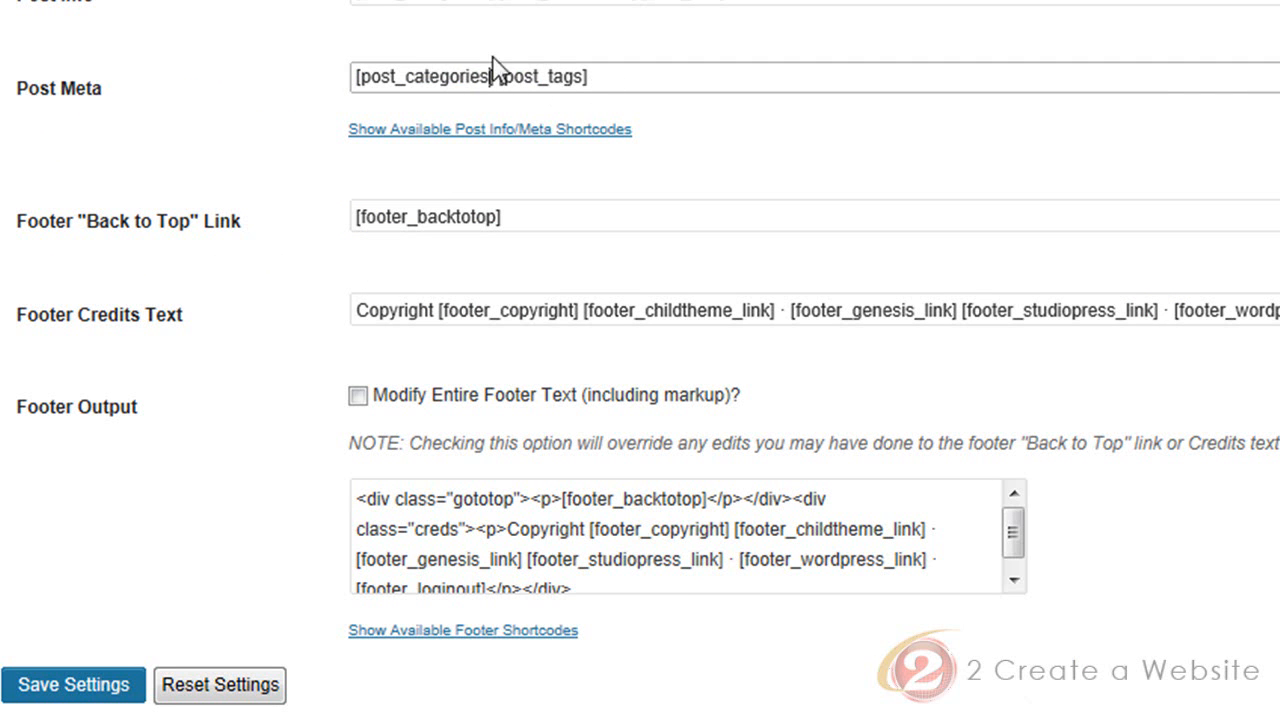
drag(638, 78, 328, 84)
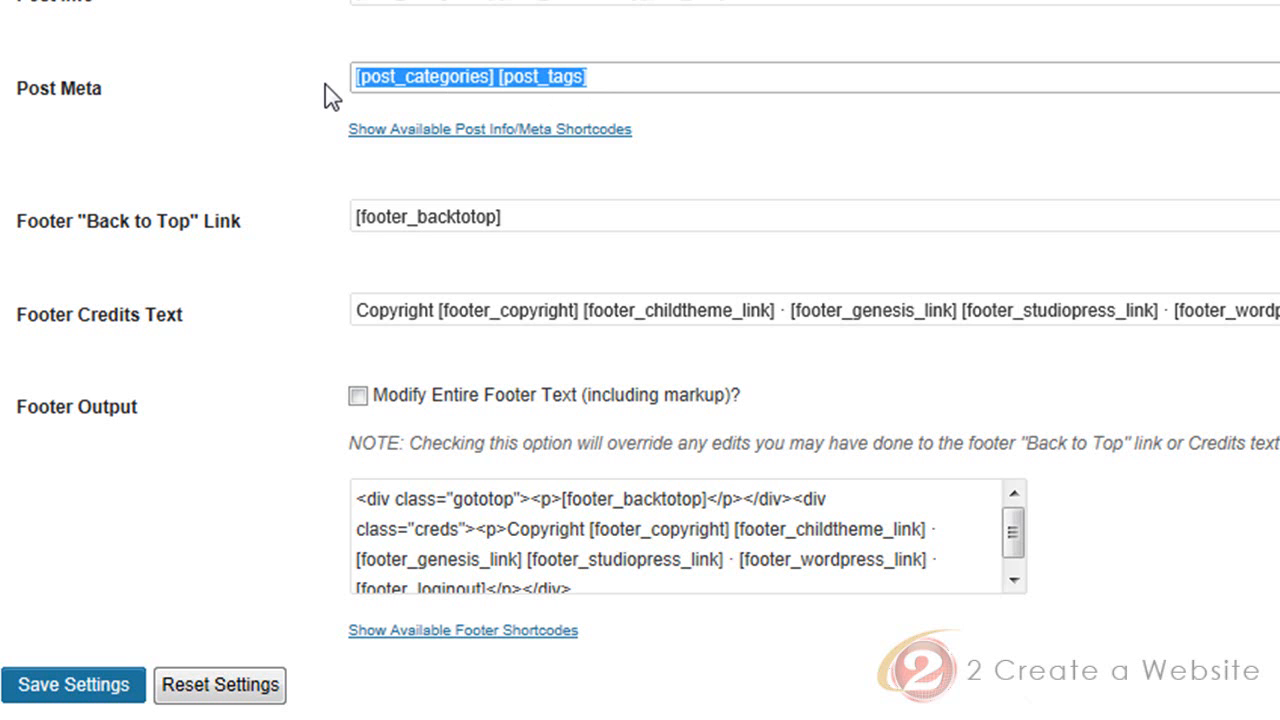
key(BackSpace)
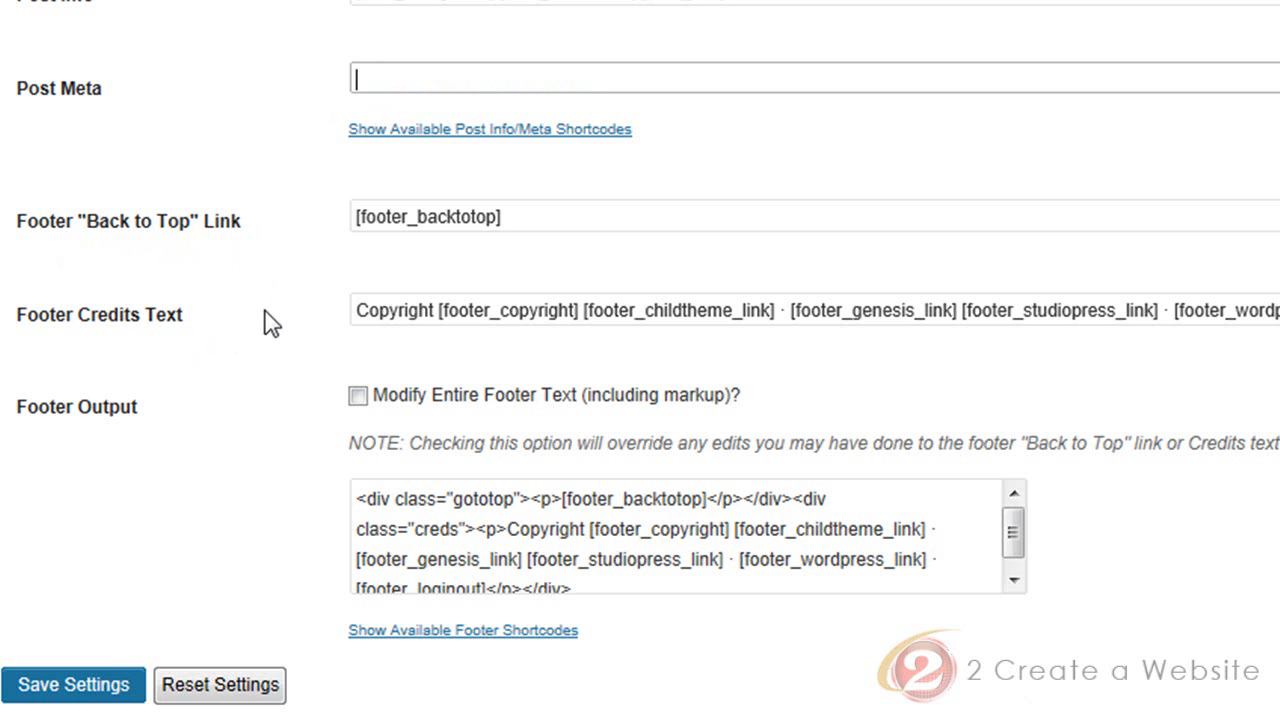
Highlight the whole Footer Credits Text entry to point out the editable footer shortcodes
drag(357, 312, 1143, 330)
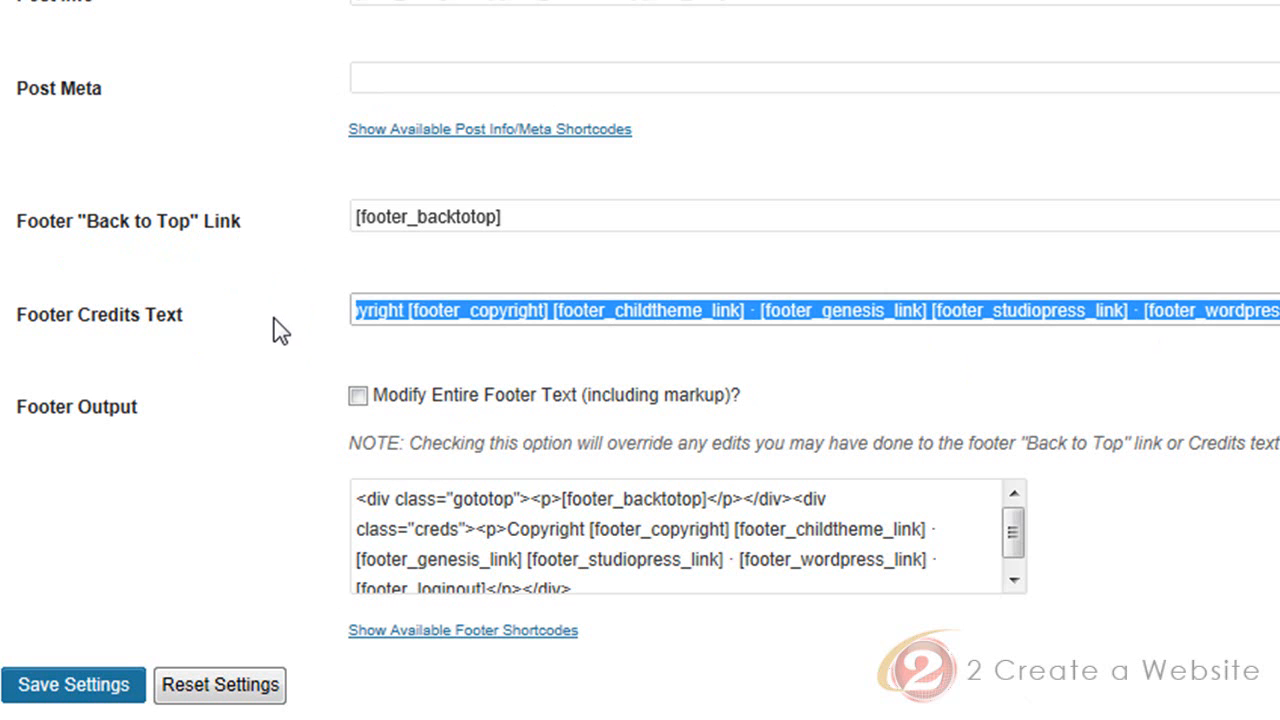
key(ctrl+Tab)
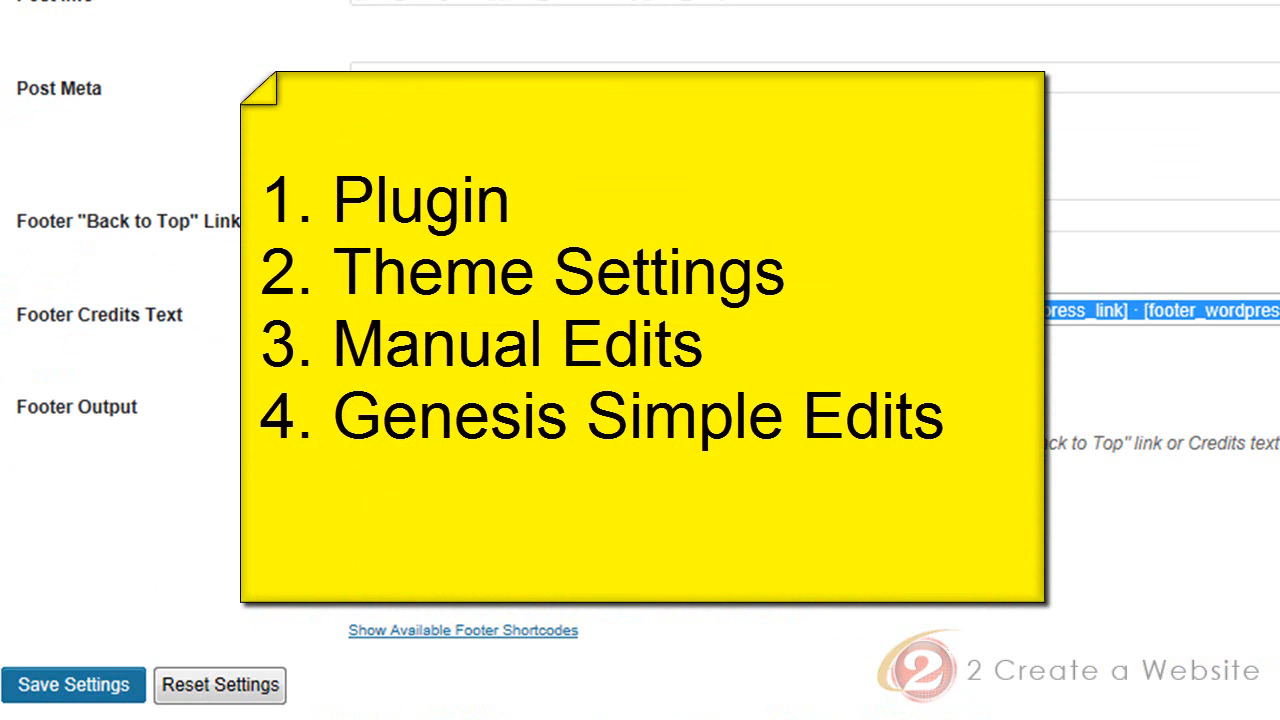
mouse_move(2, 632)
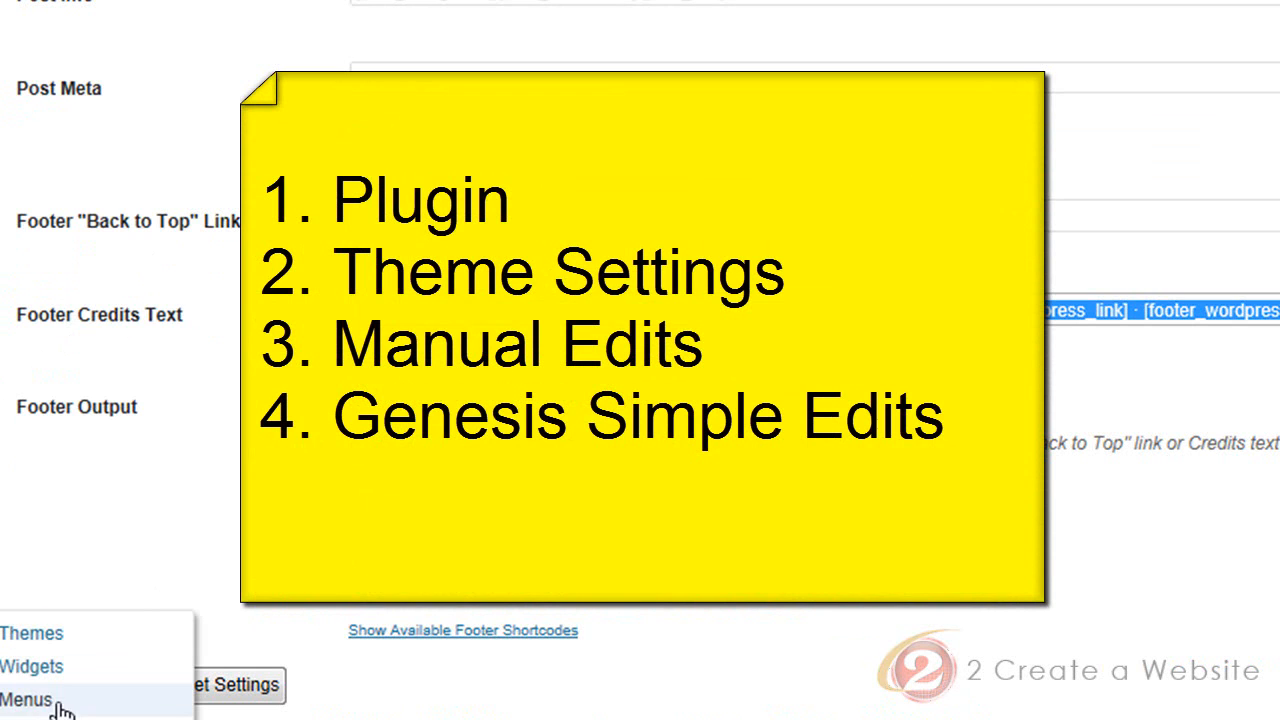